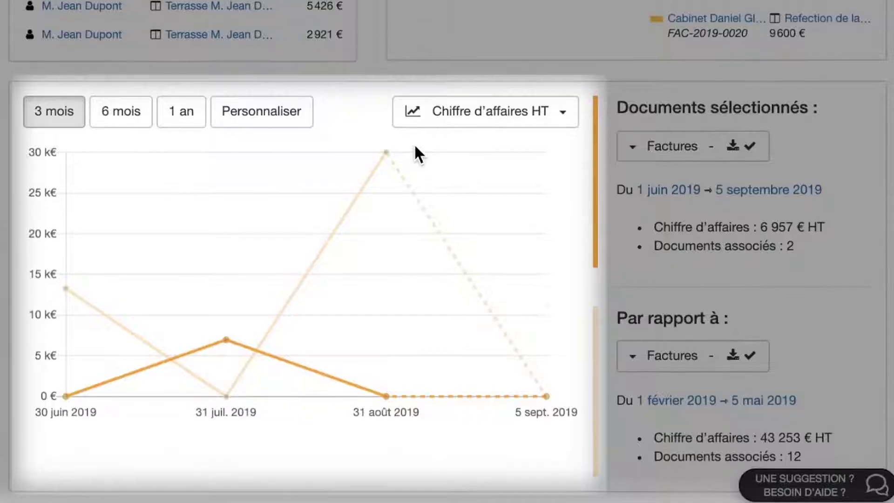
# - Switch the dashboard chart metric from 'Chiffre d'affaires HT' to 'Documents'
pyautogui.click(561, 112)
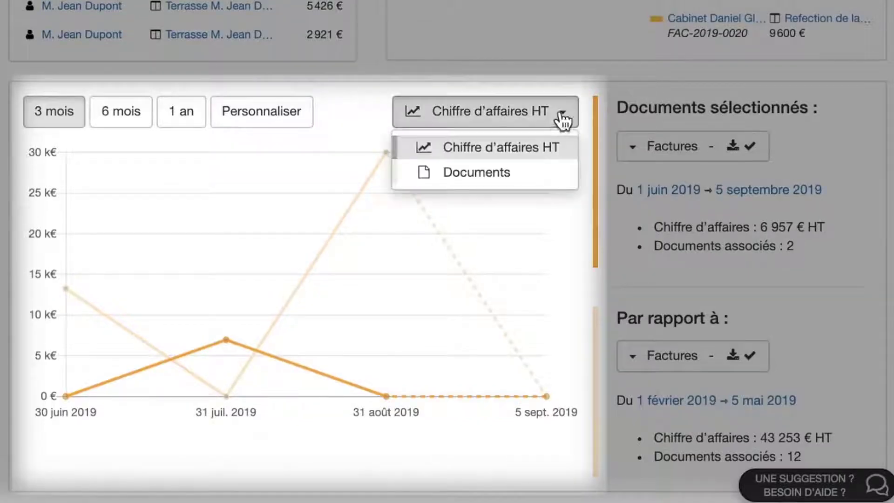
pyautogui.click(534, 172)
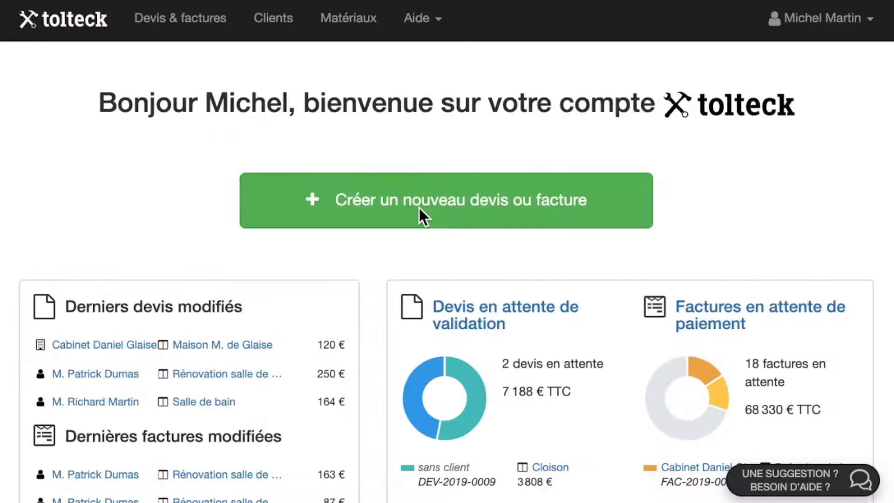
# - Create a new worksite named for the client's terrace, starting from a blank quote
pyautogui.click(419, 214)
pyautogui.write('Terrasse M.')
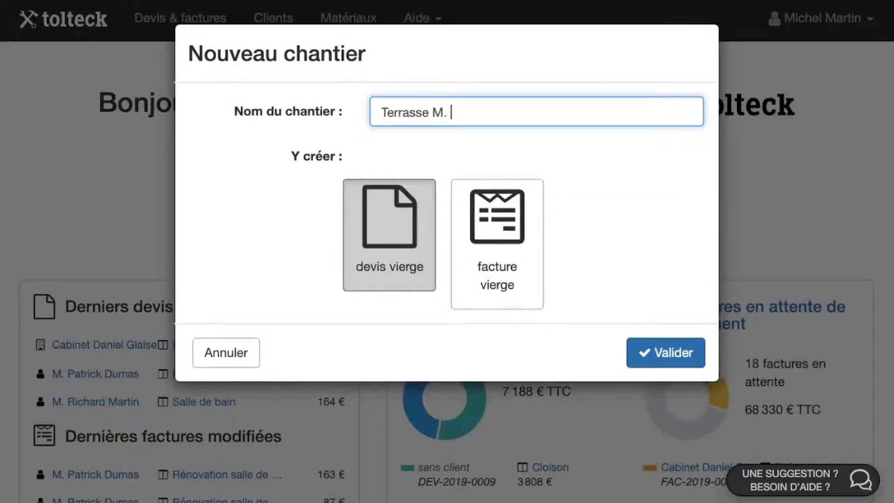
pyautogui.write(' Jean Dupon')
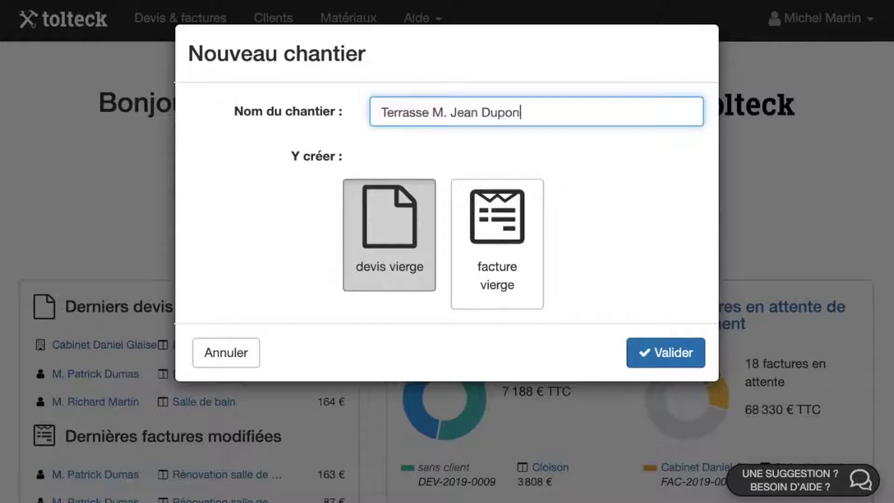
pyautogui.write('t')
pyautogui.click(675, 350)
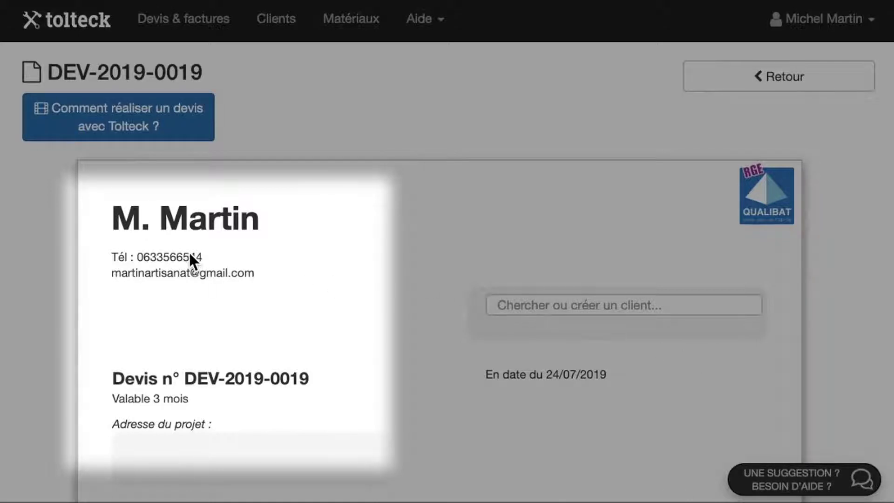
# - Enter the company's street address, postcode and city in the header settings
pyautogui.moveTo(190, 253)
pyautogui.click(247, 432)
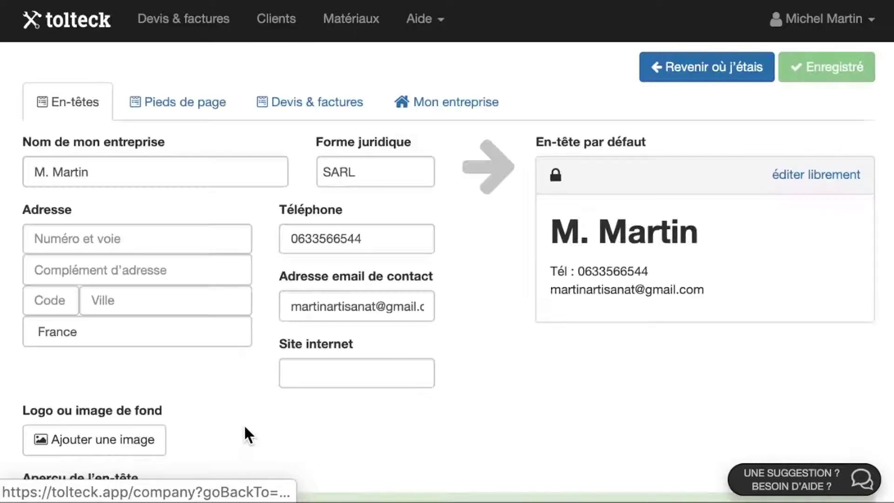
pyautogui.click(150, 240)
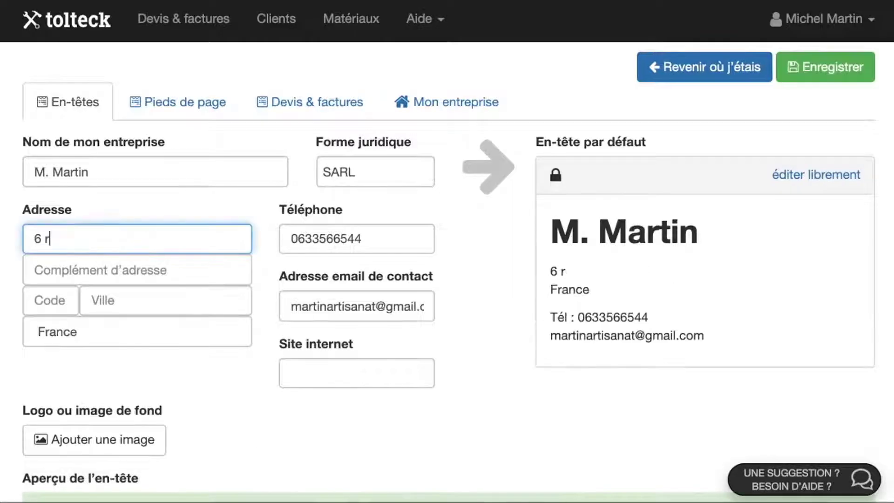
pyautogui.click(67, 306)
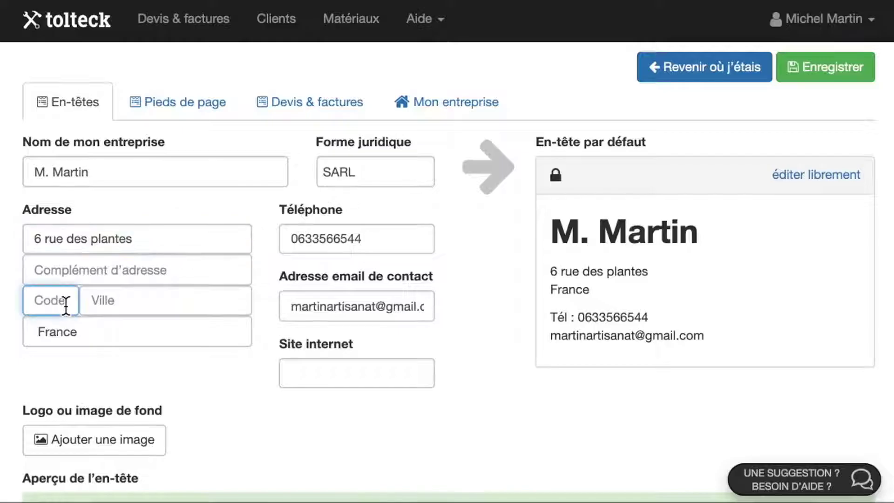
pyautogui.write('69007')
pyautogui.click(135, 306)
pyautogui.write('Lyon')
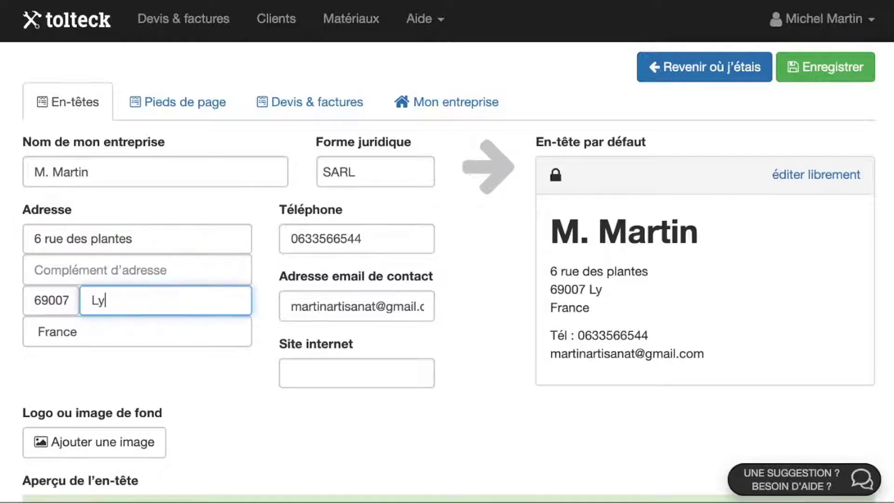
pyautogui.click(832, 164)
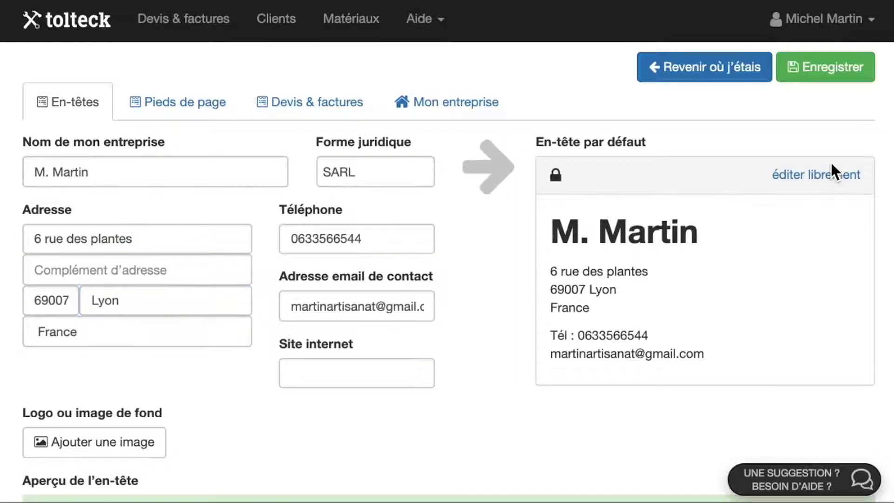
# - Unlock the header for free editing and make the contact e-mail line bold
pyautogui.click(834, 173)
pyautogui.doubleClick(659, 359)
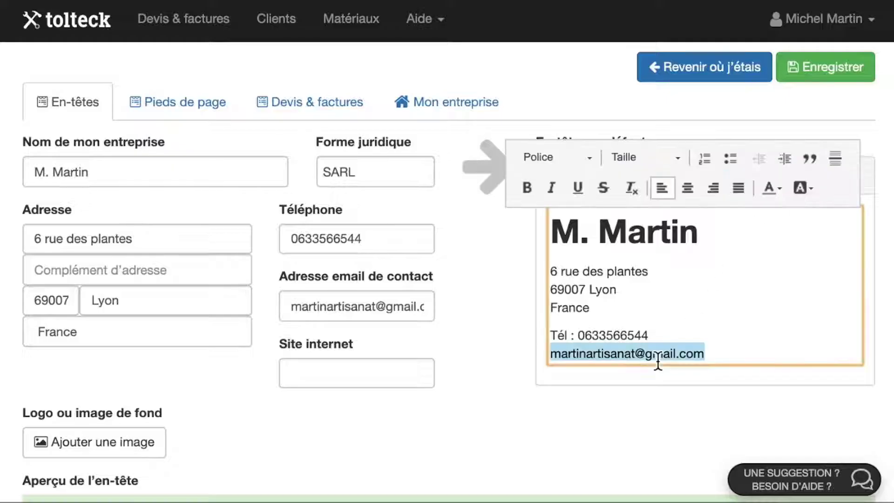
pyautogui.click(527, 188)
pyautogui.click(556, 438)
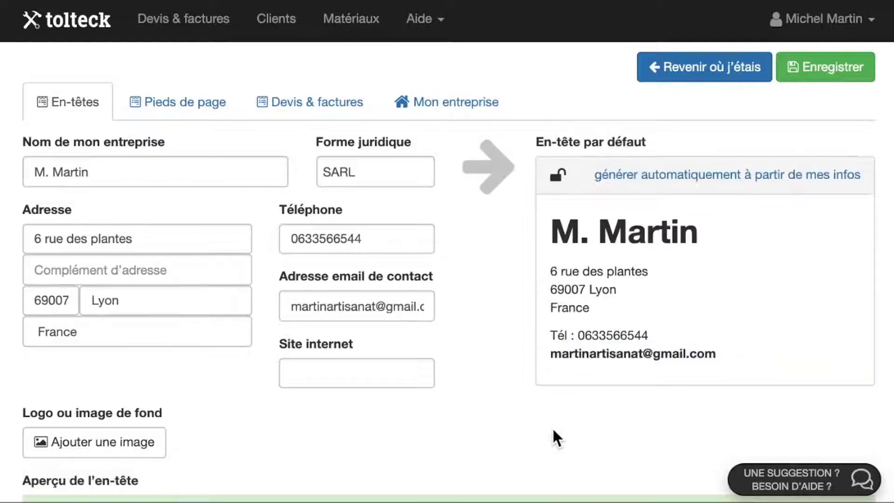
pyautogui.scroll(-7, 552, 430)
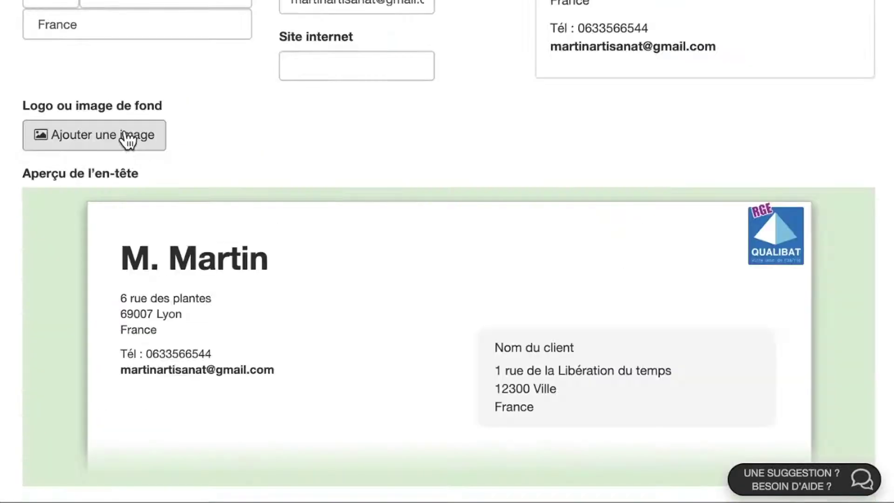
# - Insert the SARL cube image from Mes images, shrink it beside the address, and save
pyautogui.click(126, 139)
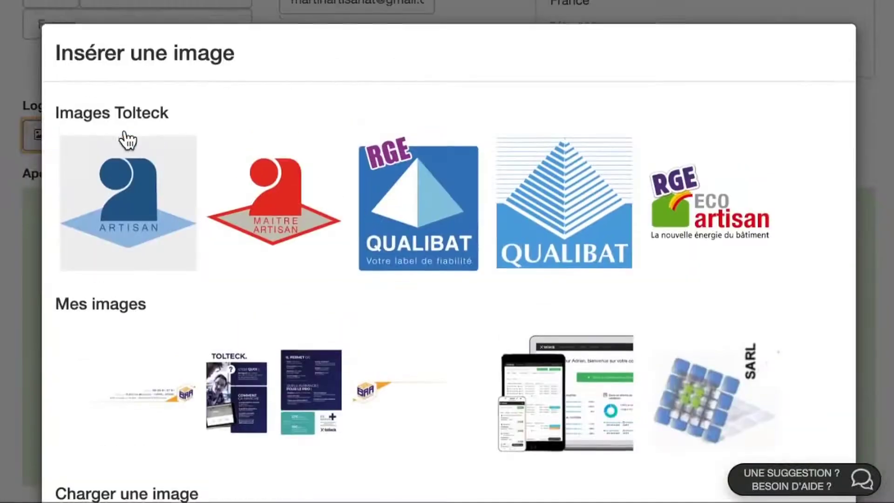
pyautogui.click(732, 426)
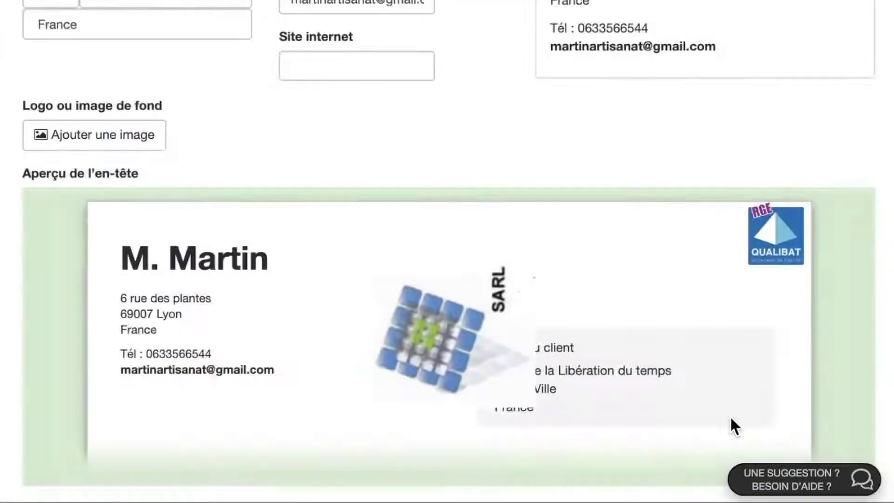
pyautogui.moveTo(528, 398); pyautogui.dragTo(233, 322)
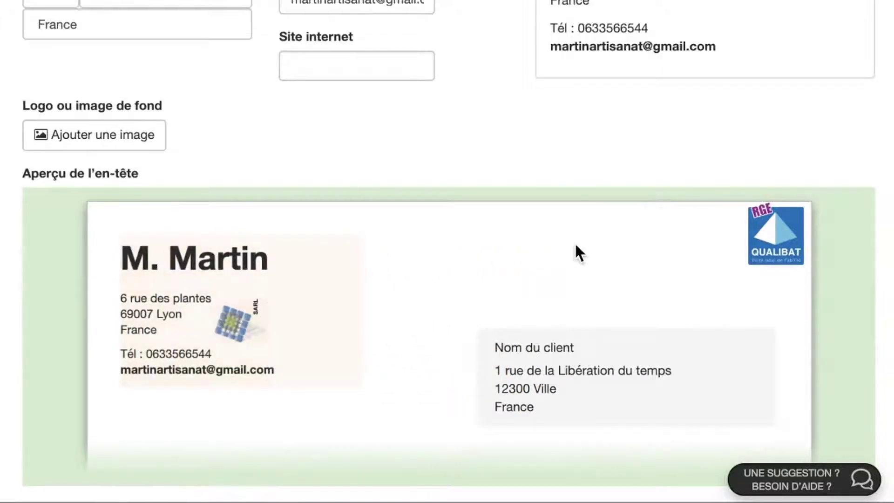
pyautogui.scroll(3, 592, 244)
pyautogui.scroll(4, 592, 244)
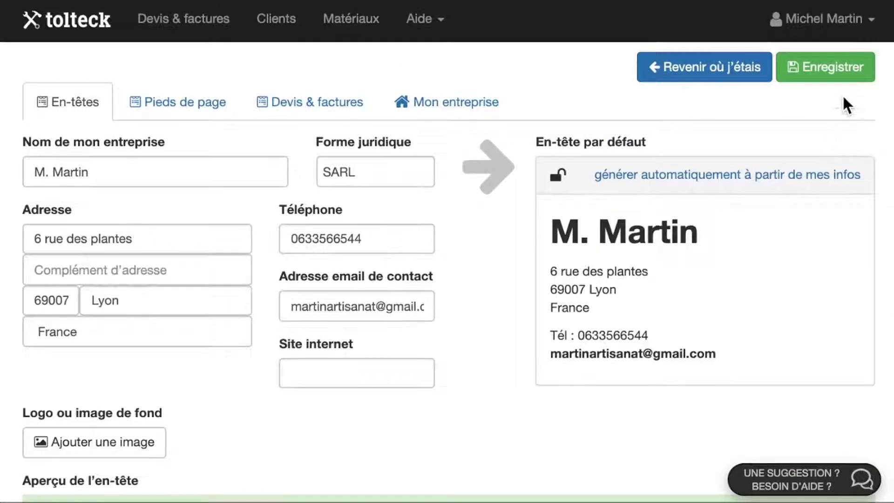
pyautogui.click(847, 74)
# - Back on the quote, start a new client with civility 'M.' and the client's first and last name
pyautogui.click(701, 76)
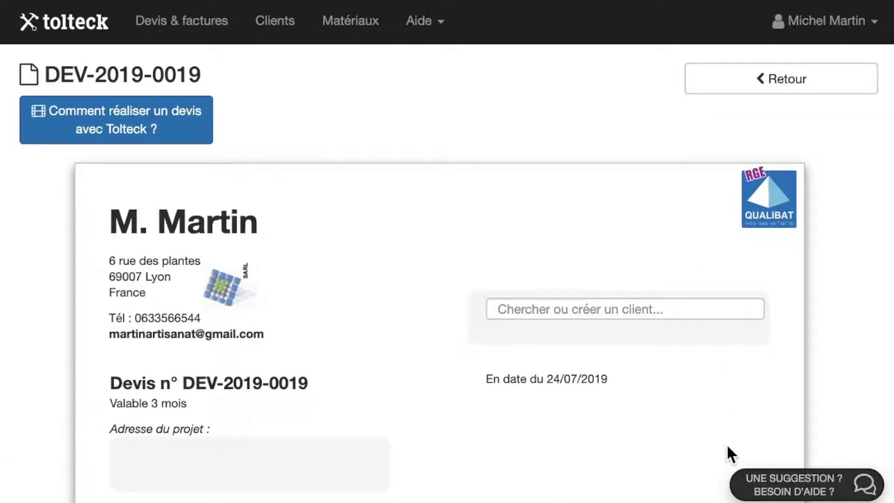
pyautogui.click(594, 309)
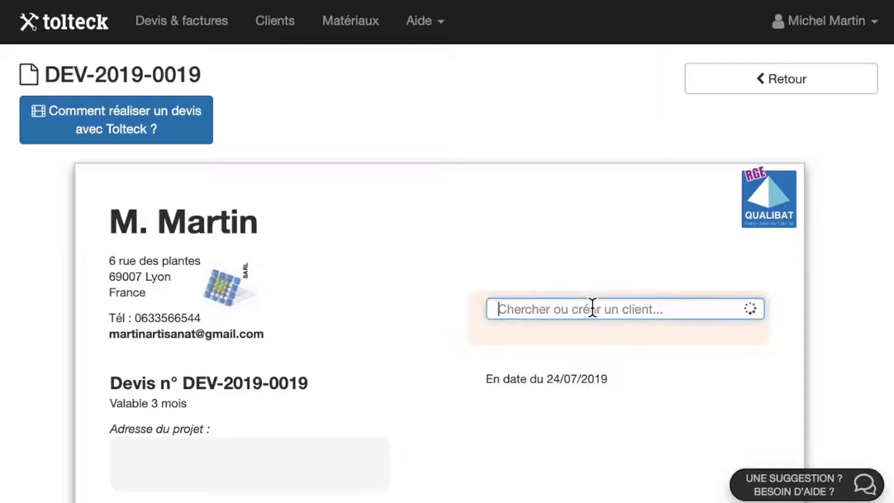
pyautogui.click(596, 343)
pyautogui.write('M.')
pyautogui.click(376, 208)
pyautogui.write('Jean')
pyautogui.press('Tab')
pyautogui.write('Dupont')
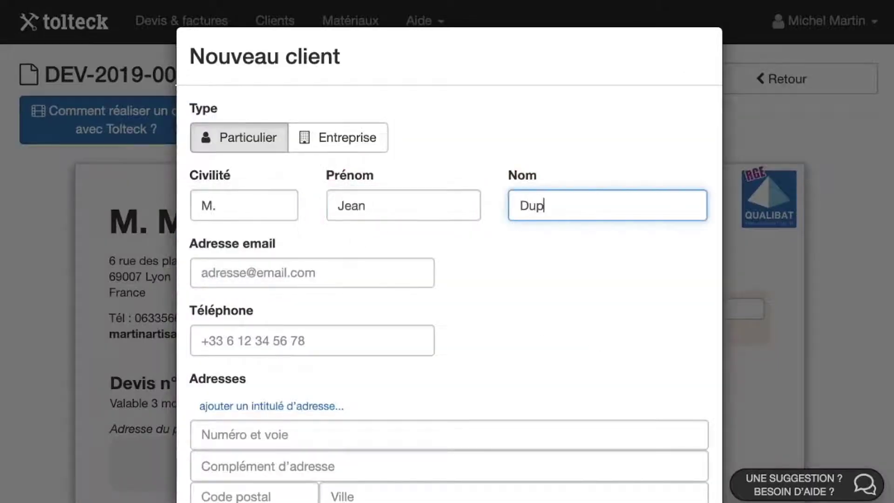
pyautogui.press('Tab')
# - Fill in the client's e-mail, postal address and note, then validate the new client
pyautogui.press('Tab')
pyautogui.press('Tab')
pyautogui.press('Tab')
pyautogui.press('Tab')
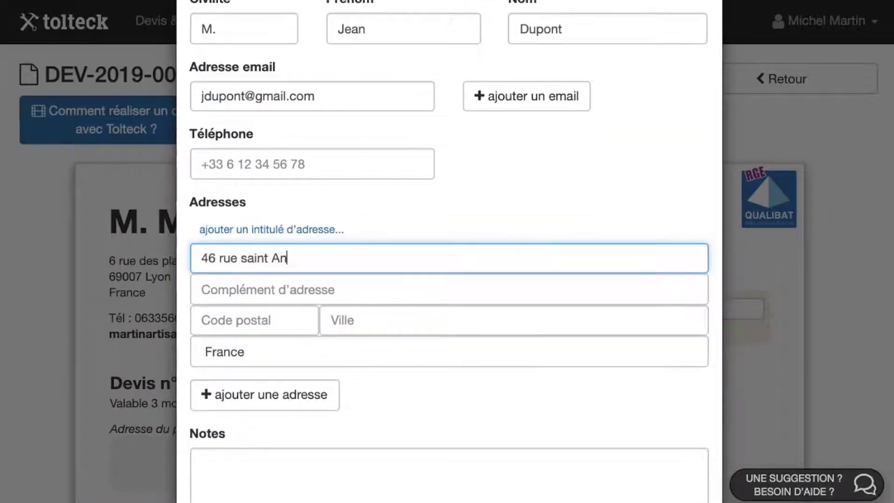
pyautogui.press('Tab')
pyautogui.press('Tab')
pyautogui.write('75004')
pyautogui.press('Tab')
pyautogui.write('Paris')
pyautogui.press('Tab')
pyautogui.press('Tab')
pyautogui.press('Tab')
pyautogui.write('Code 547')
pyautogui.click(652, 482)
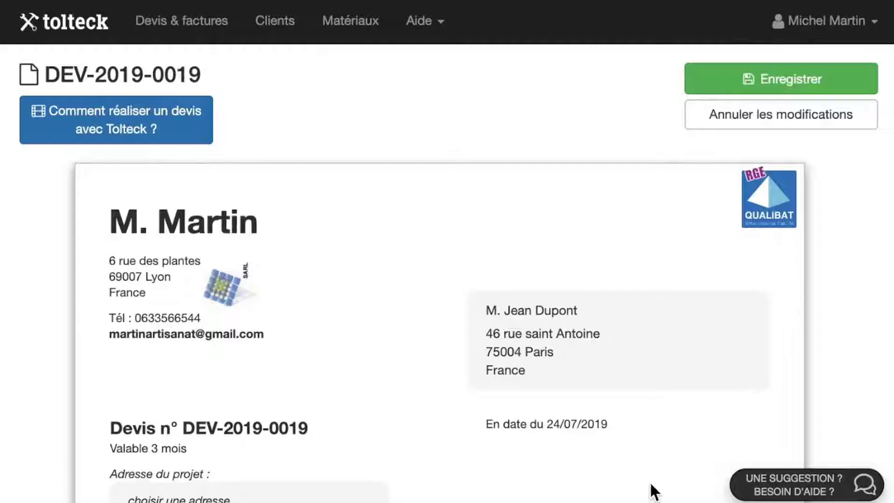
# - Choose the client's own address as the quote's project address
pyautogui.scroll(-4, 649, 486)
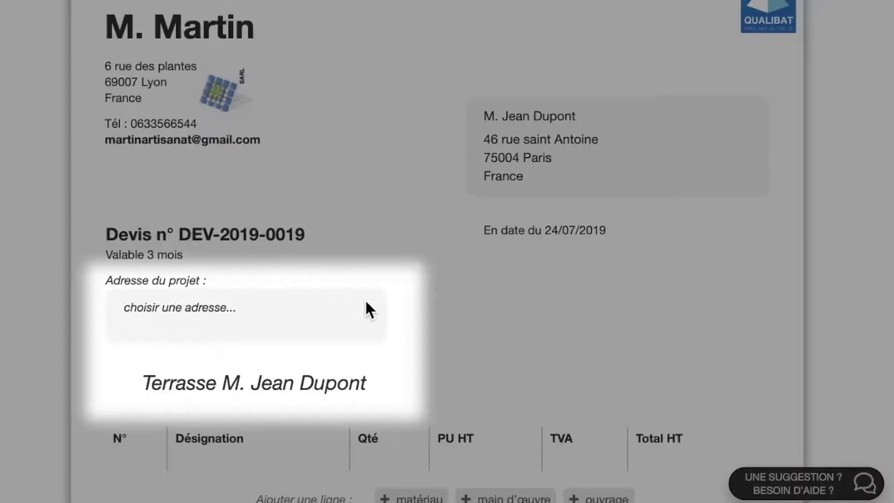
pyautogui.click(365, 302)
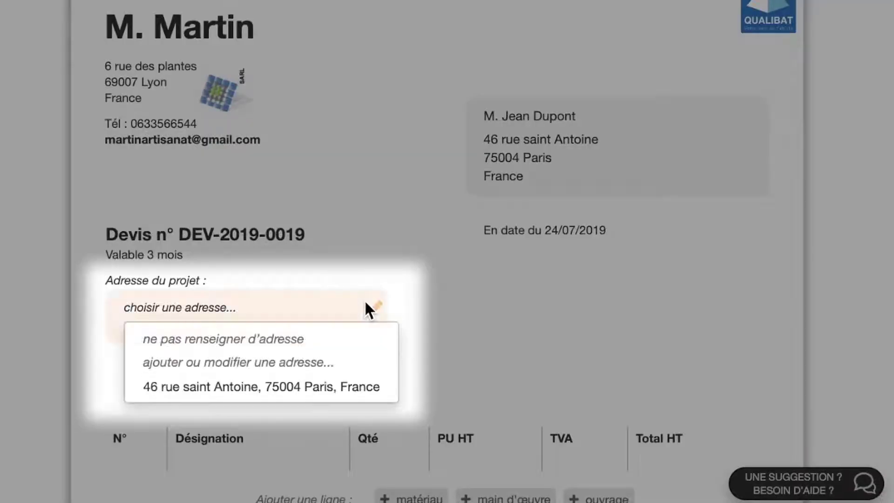
pyautogui.click(359, 390)
pyautogui.scroll(-1, 354, 380)
pyautogui.scroll(-5, 356, 382)
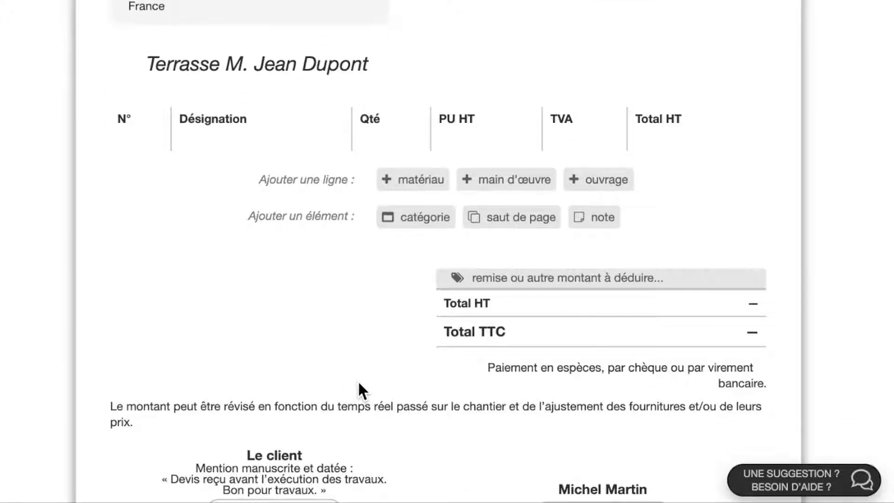
# - Add a Dallage category with 'Dalle sur terre-plein, avec film anti termites', 100 m² at 67,00 €
pyautogui.click(417, 218)
pyautogui.write('Dallage')
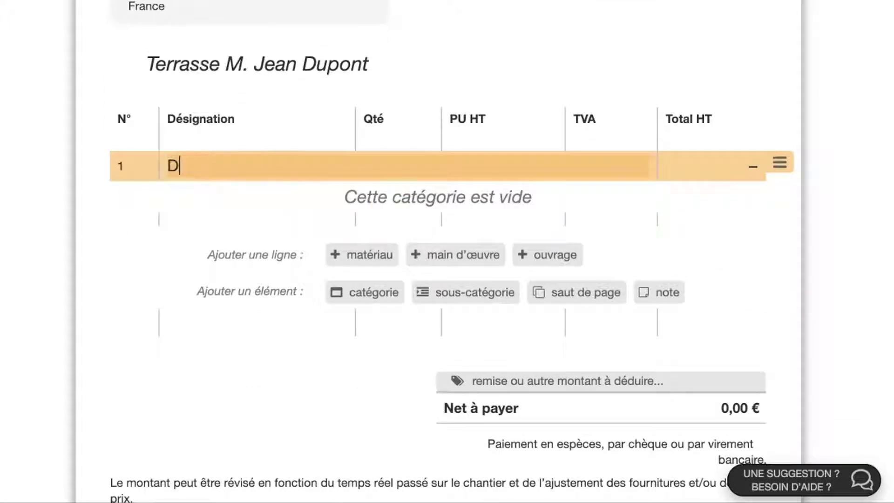
pyautogui.click(535, 253)
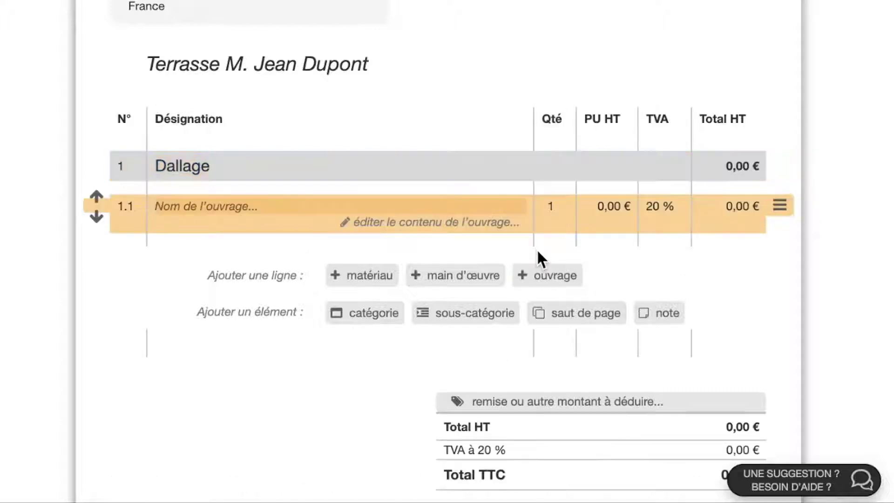
pyautogui.write('dalle')
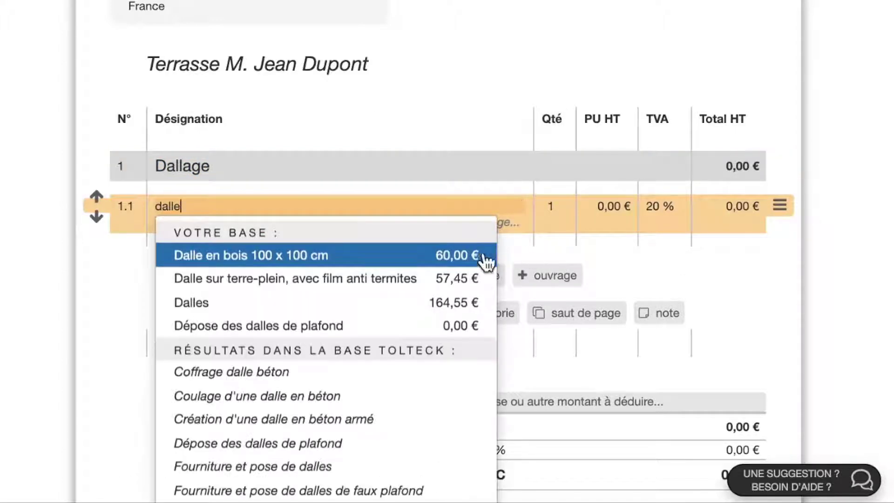
pyautogui.click(444, 279)
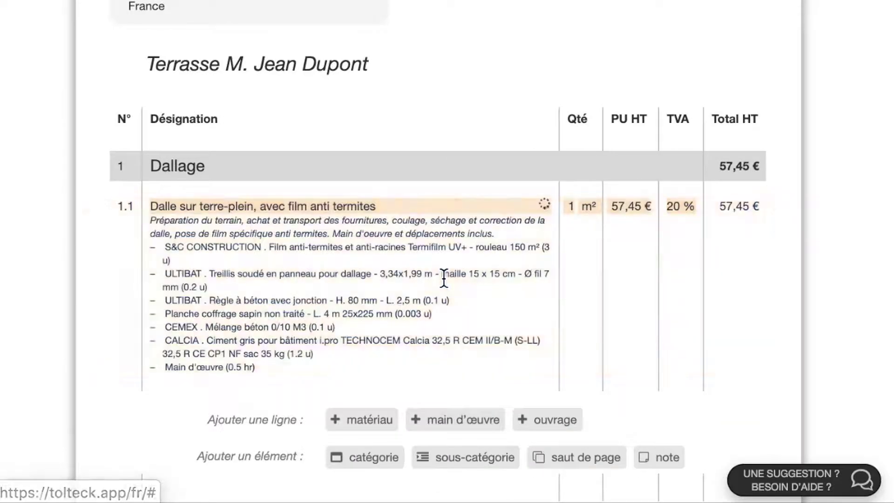
pyautogui.click(570, 205)
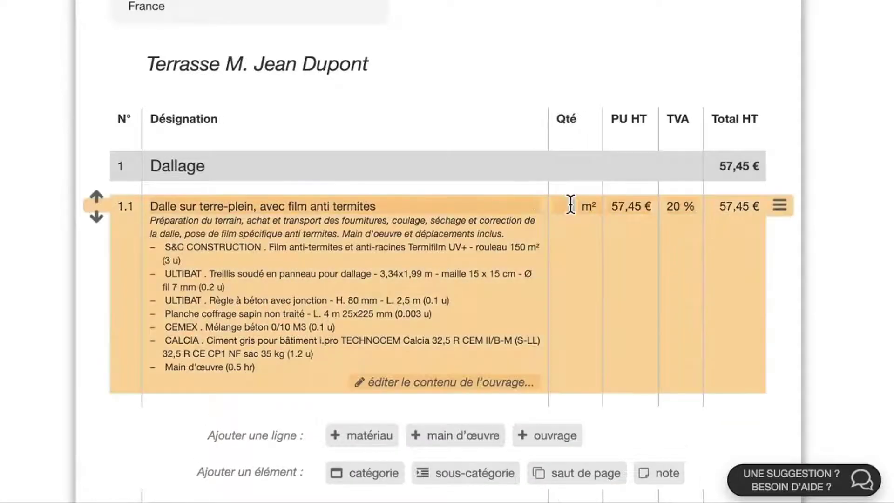
pyautogui.write('00')
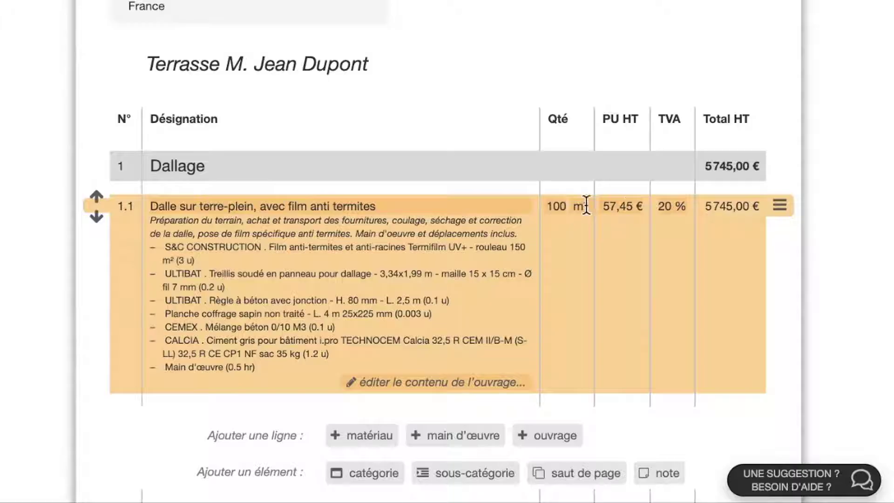
pyautogui.click(623, 205)
pyautogui.write('67')
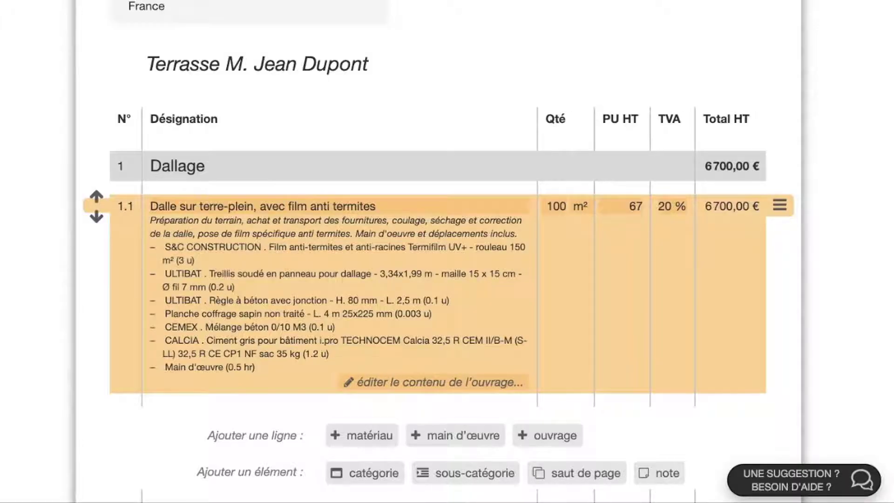
pyautogui.press('Return')
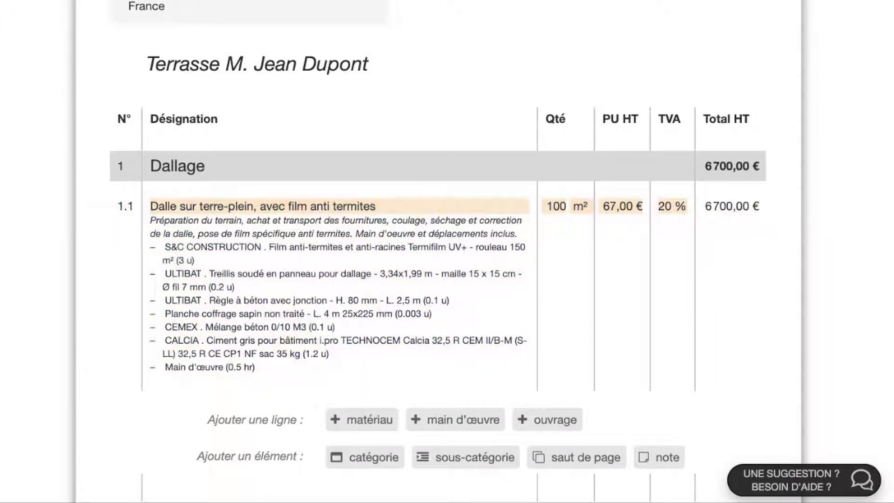
# - Add material line 1.2 'test de faisabilité terrain' at 150,00 € under Dallage
pyautogui.scroll(-3, 498, 359)
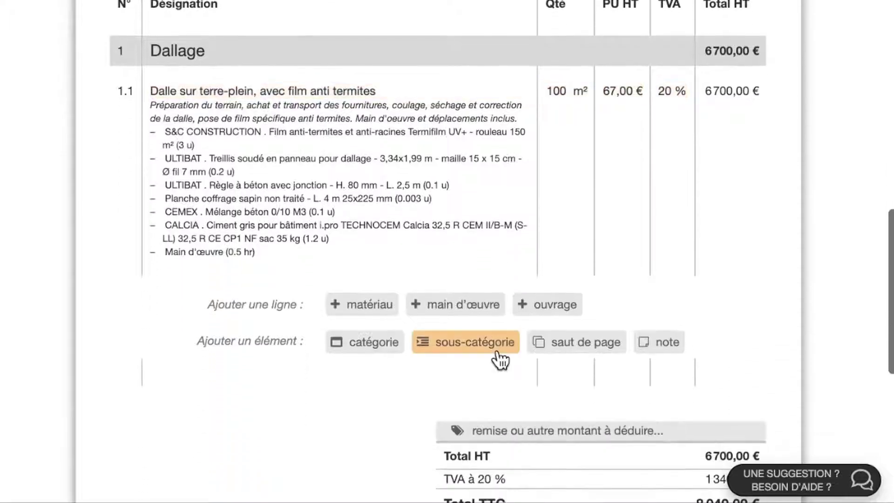
pyautogui.click(371, 310)
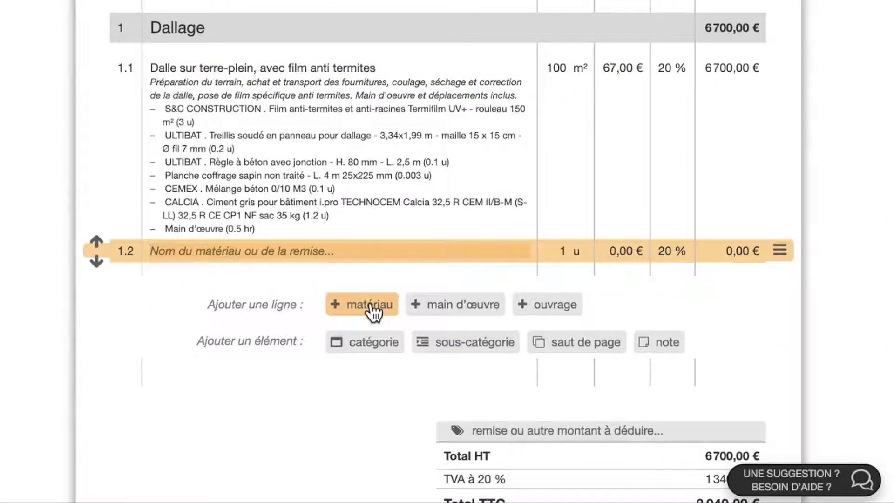
pyautogui.write('test de faisabilité terrain')
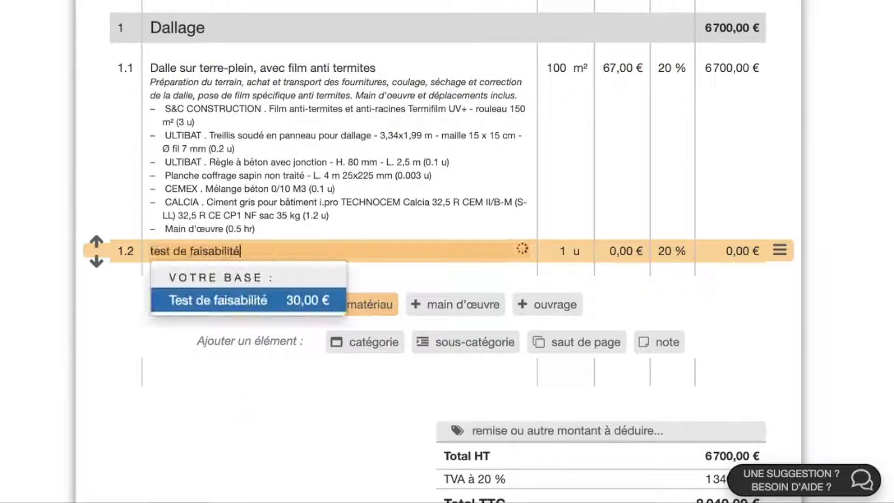
pyautogui.click(631, 247)
pyautogui.write('150')
pyautogui.press('Return')
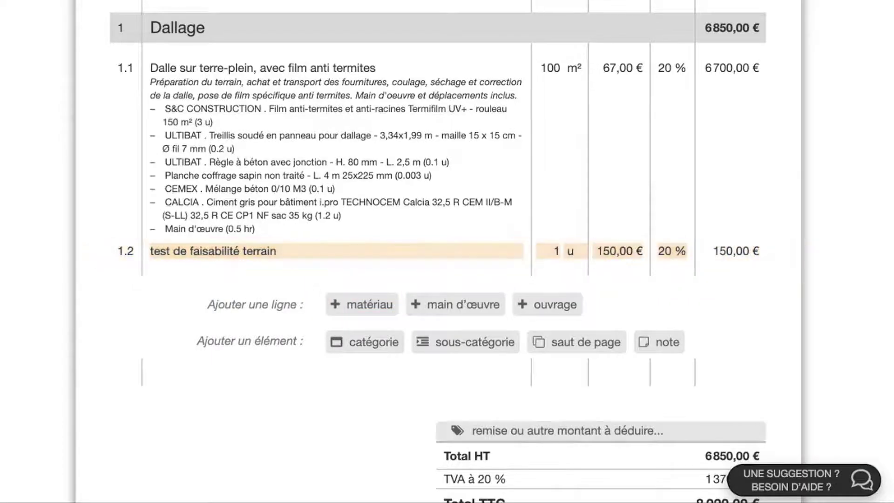
# - Insert a page break, then add a new category 'Chemin de pierres brutes'
pyautogui.click(591, 343)
pyautogui.click(389, 371)
pyautogui.write('Chemin de pierres brutes')
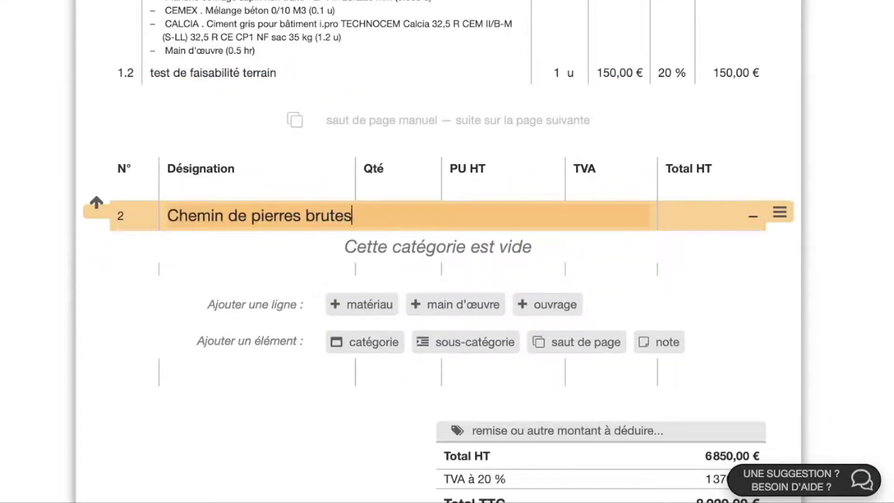
pyautogui.press('Return')
# - Create work item 'Chemin de pierres' with a two-line description of the granite path
pyautogui.click(549, 305)
pyautogui.click(494, 251)
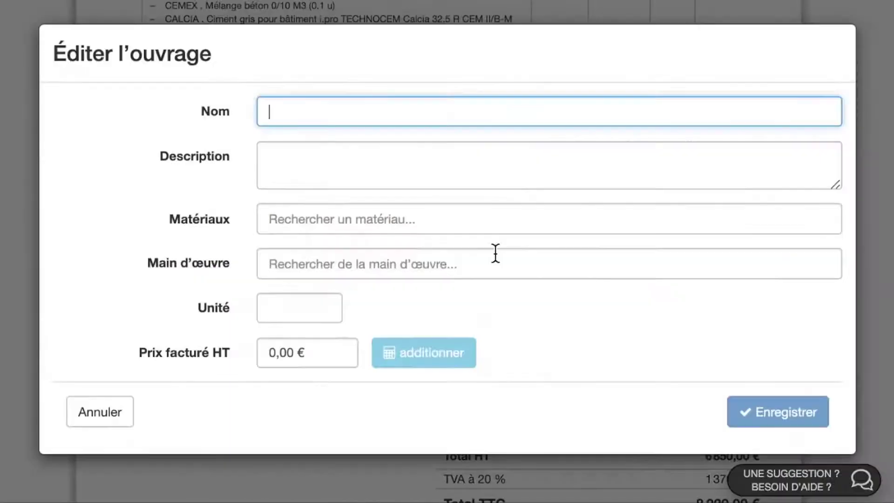
pyautogui.write('Chemin de pierres')
pyautogui.click(363, 170)
pyautogui.write('Chemin de pierres ')
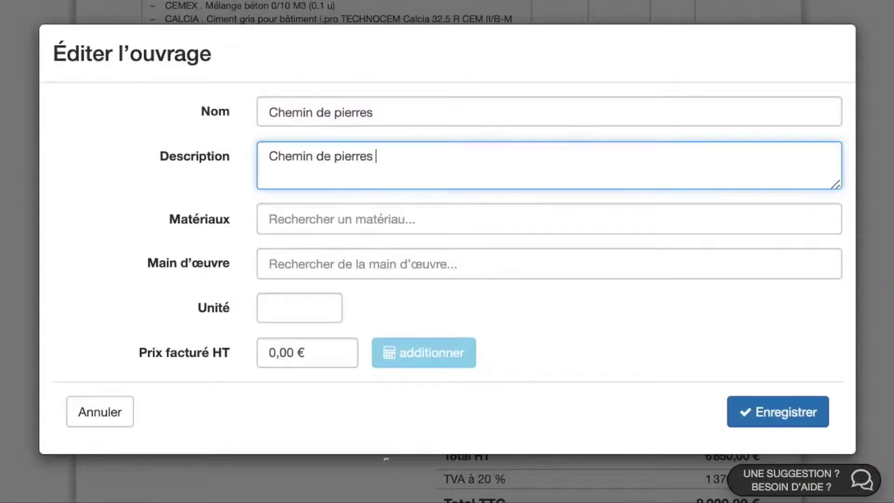
pyautogui.write('en granit brut de la carrière moulin.')
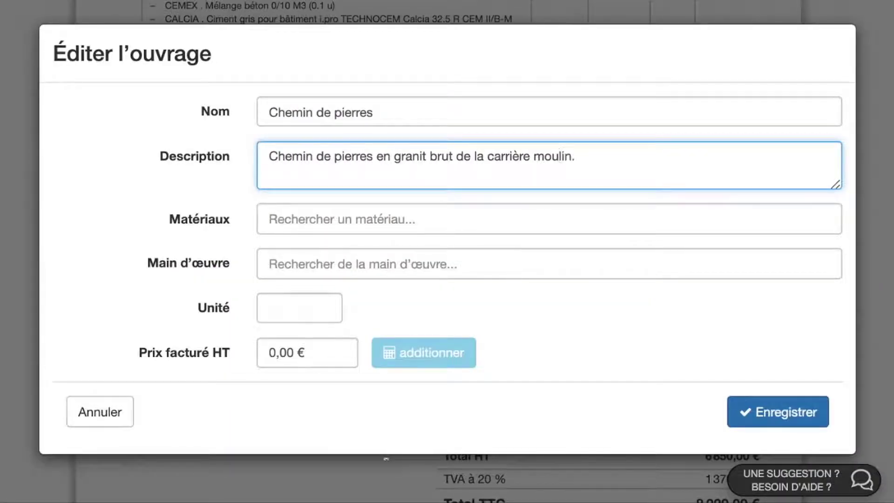
pyautogui.press('Return')
pyautogui.write('Les pierres vont du portail au terrassement.')
# - Add pierres de tailles, CALCIA cement and Main d'oeuvre terrassement as the item's components
pyautogui.click(334, 216)
pyautogui.write('pierre')
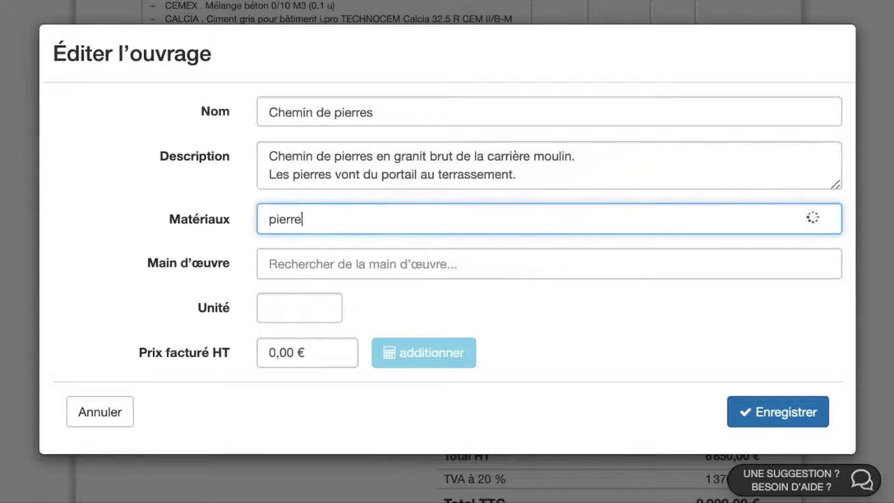
pyautogui.click(335, 240)
pyautogui.write('ci')
pyautogui.click(340, 298)
pyautogui.click(335, 326)
pyautogui.write("main d'oeuvre terra")
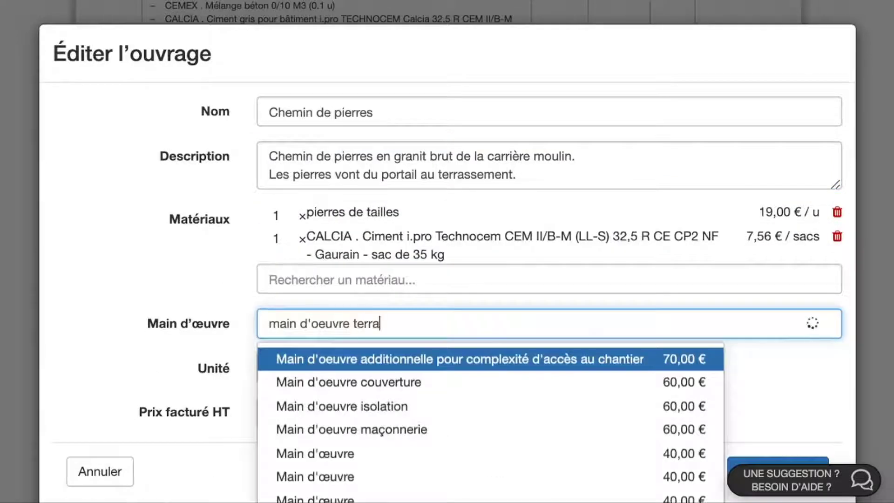
pyautogui.click(335, 362)
# - Bill the work item per ml at the summed price of 106,56 € and save it
pyautogui.click(315, 396)
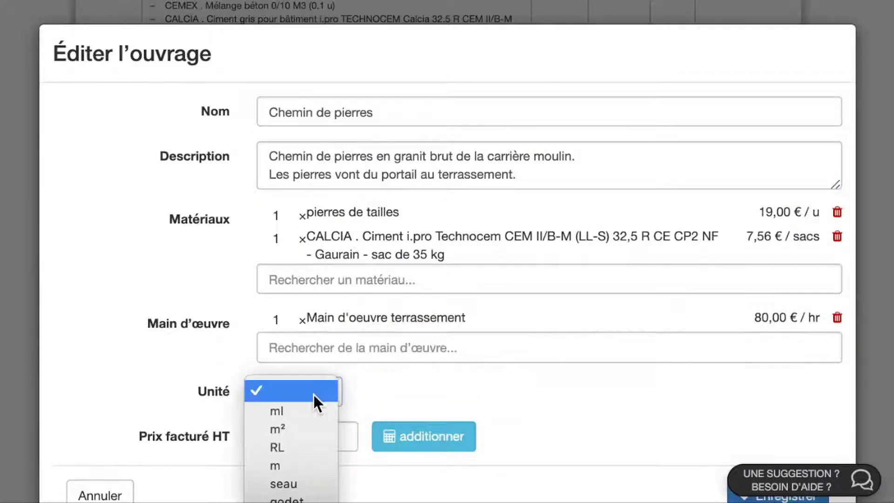
pyautogui.click(311, 412)
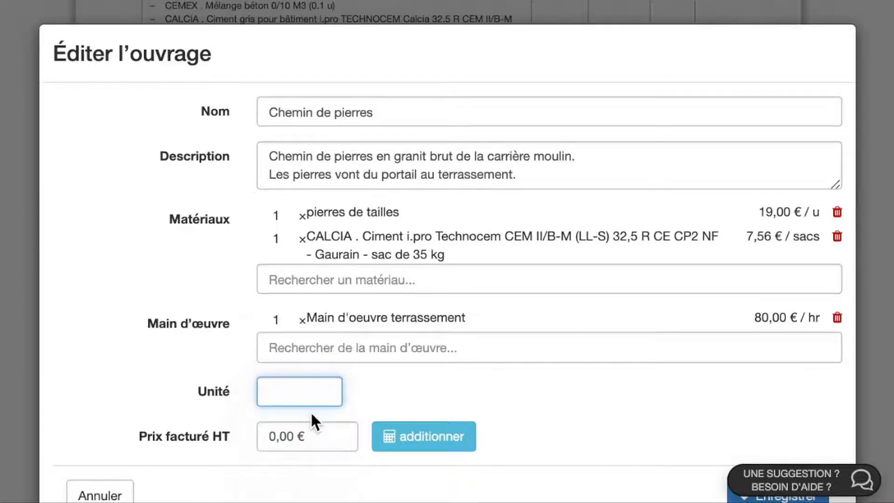
pyautogui.click(415, 447)
pyautogui.scroll(-2, 414, 447)
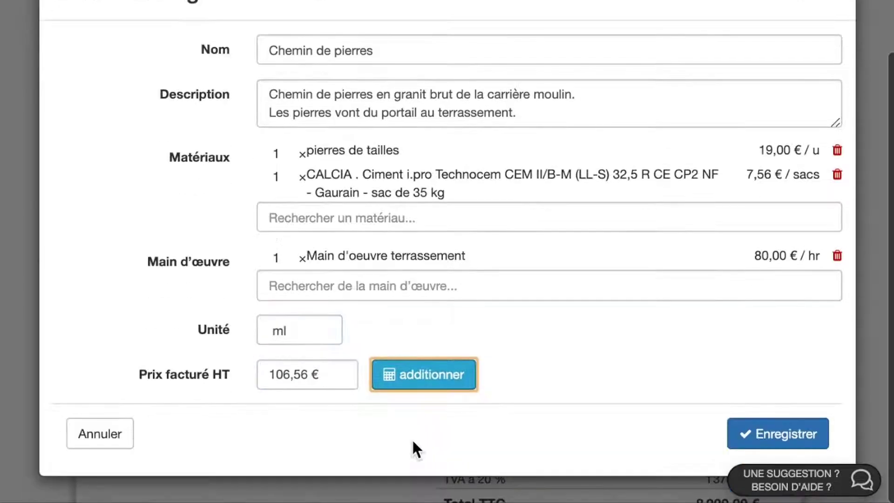
pyautogui.click(756, 427)
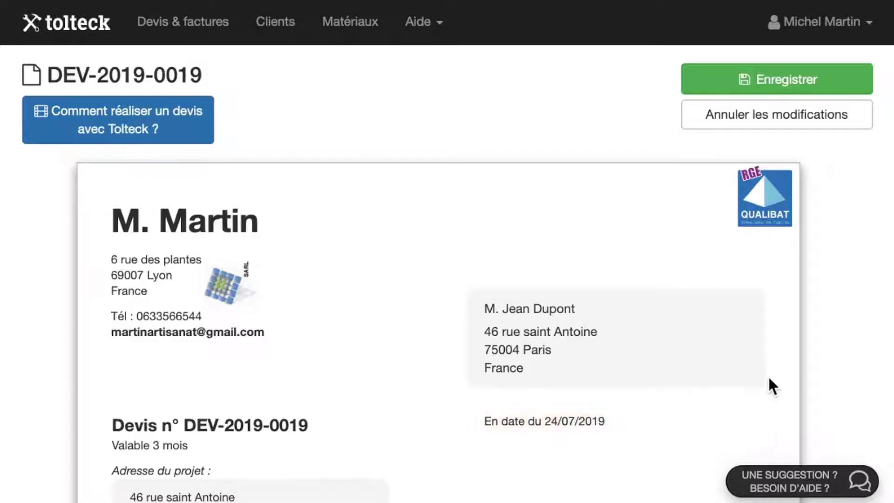
# - Save quote DEV-2019-0019 and download it as a PDF, finalising it
pyautogui.click(786, 81)
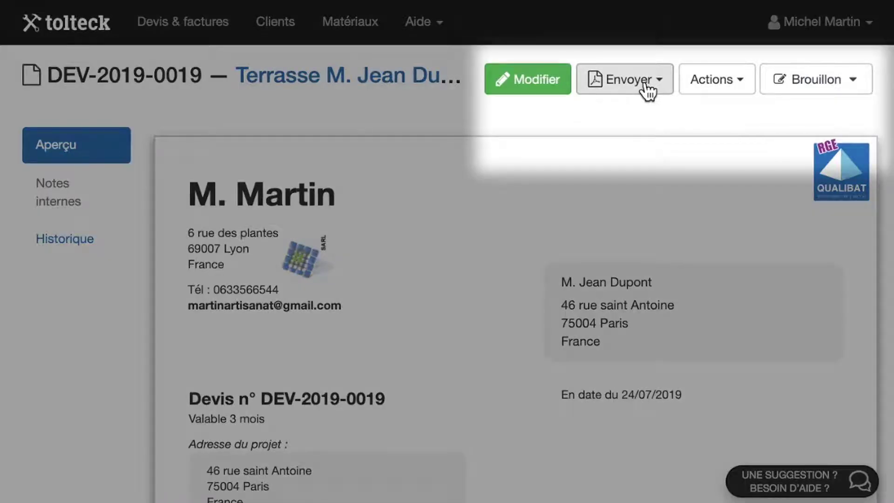
pyautogui.click(647, 89)
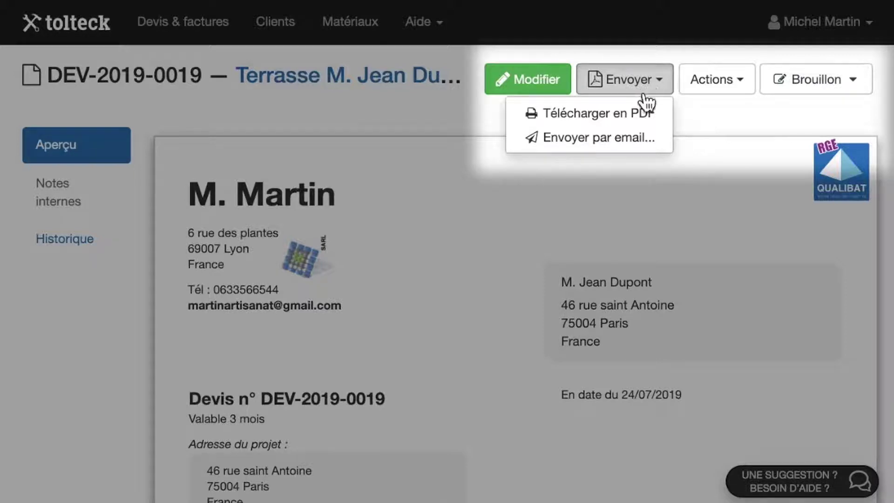
pyautogui.click(642, 117)
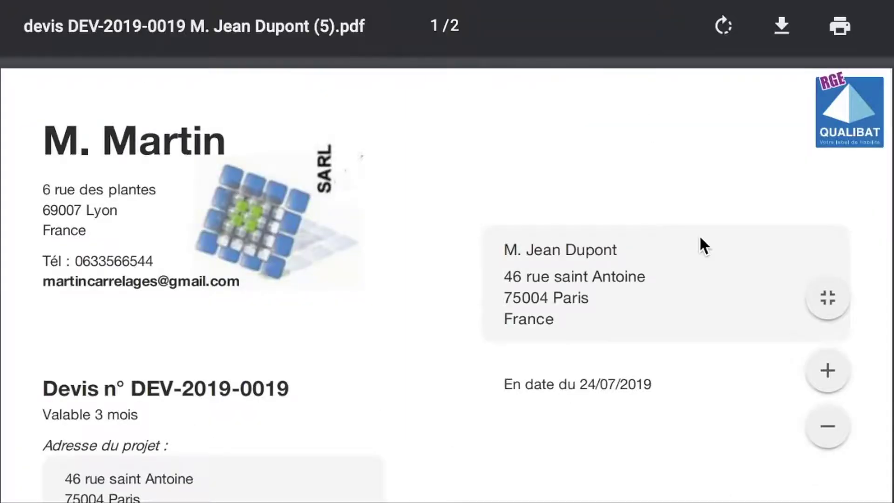
# - Scroll through both pages of the quote PDF, checking the 8 707,87 € TTC total, and back to the top
pyautogui.scroll(-20, 703, 244)
pyautogui.scroll(20, 701, 238)
pyautogui.scroll(10, 699, 234)
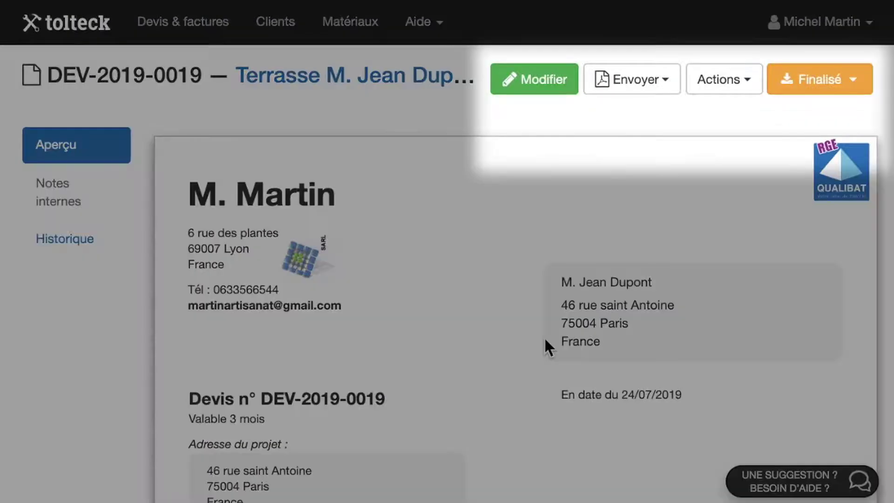
# - Add the line 'J'attends votre retour.' after 'devis.' in the quote email and send it
pyautogui.click(671, 76)
pyautogui.click(647, 135)
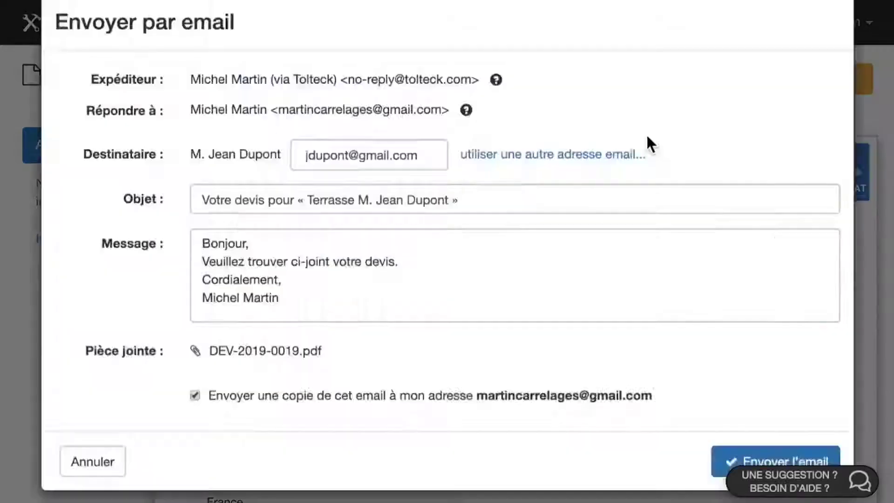
pyautogui.click(414, 298)
pyautogui.press('Return')
pyautogui.write("J'attends votre retour.")
pyautogui.click(473, 412)
pyautogui.scroll(-2, 653, 410)
pyautogui.click(758, 449)
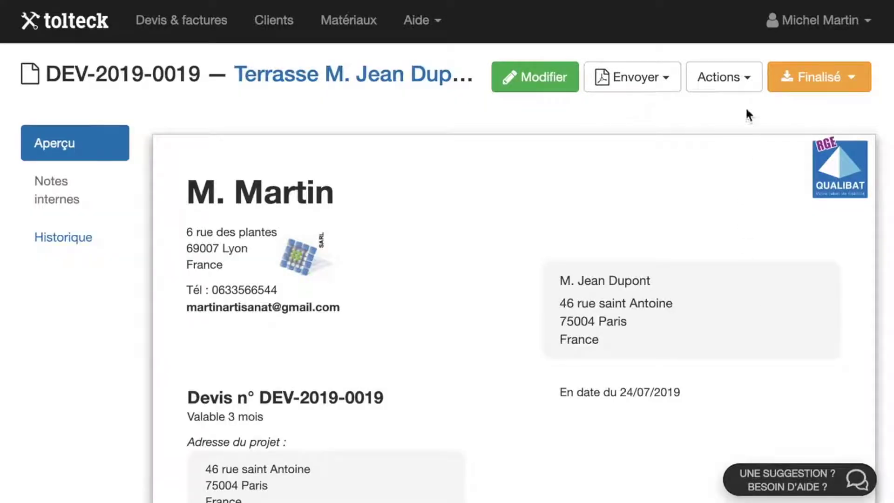
# - Create a deposit invoice from the quote with the deposit set to 35 %
pyautogui.click(745, 80)
pyautogui.click(684, 114)
pyautogui.click(480, 395)
pyautogui.press('BackSpace')
pyautogui.write('5')
pyautogui.scroll(-1, 480, 395)
pyautogui.scroll(-3, 487, 435)
pyautogui.click(664, 459)
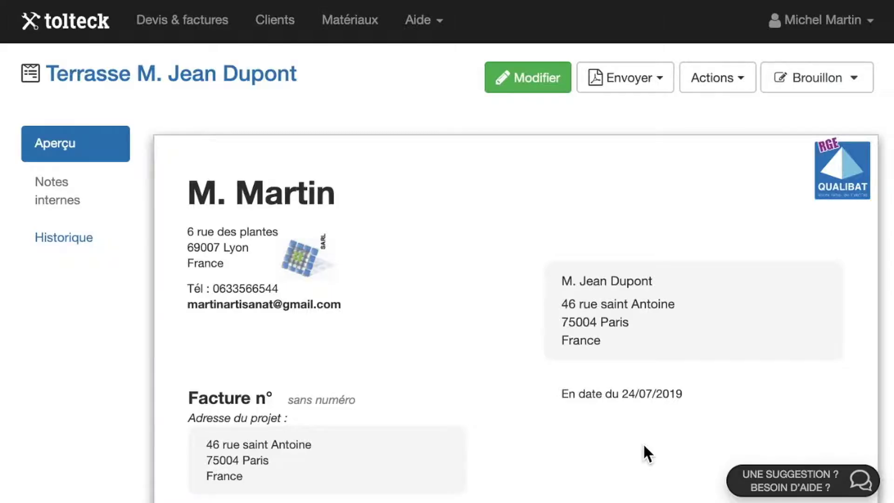
pyautogui.scroll(-10, 643, 443)
pyautogui.scroll(8, 643, 442)
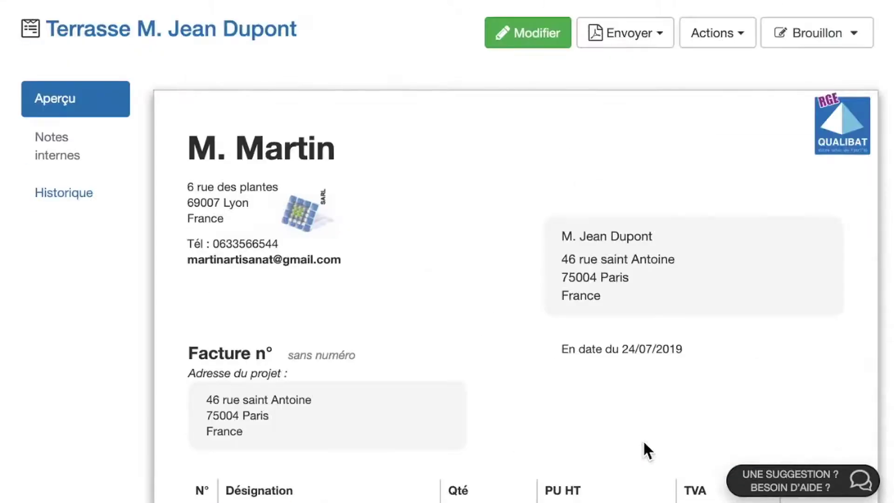
# - Download the deposit invoice as PDF, accept numbering it FAC-2019-0024, and open the file
pyautogui.click(647, 46)
pyautogui.click(635, 67)
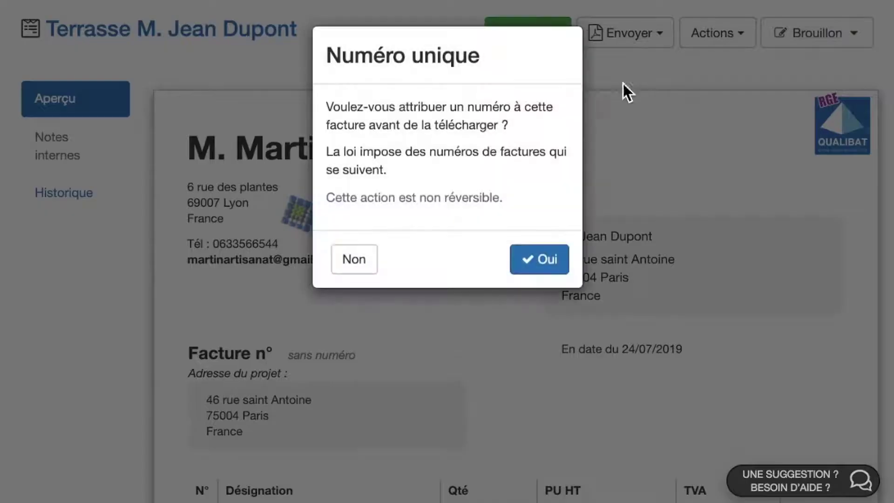
pyautogui.click(534, 261)
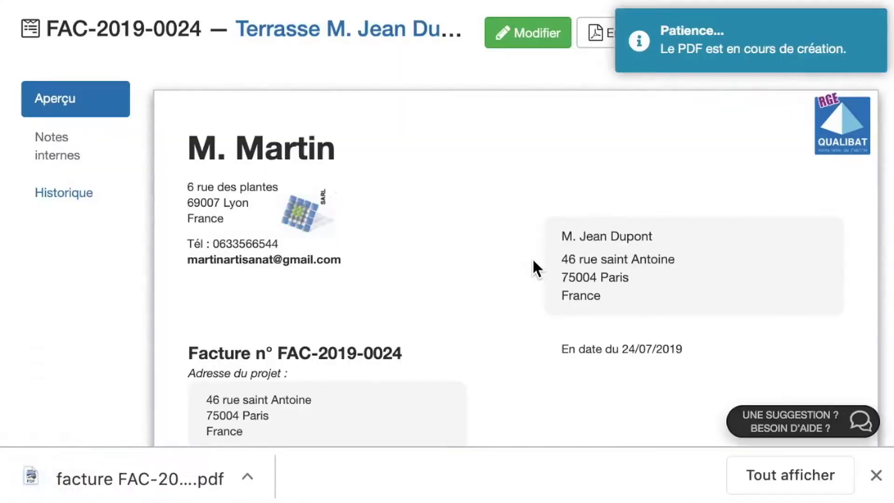
pyautogui.click(235, 478)
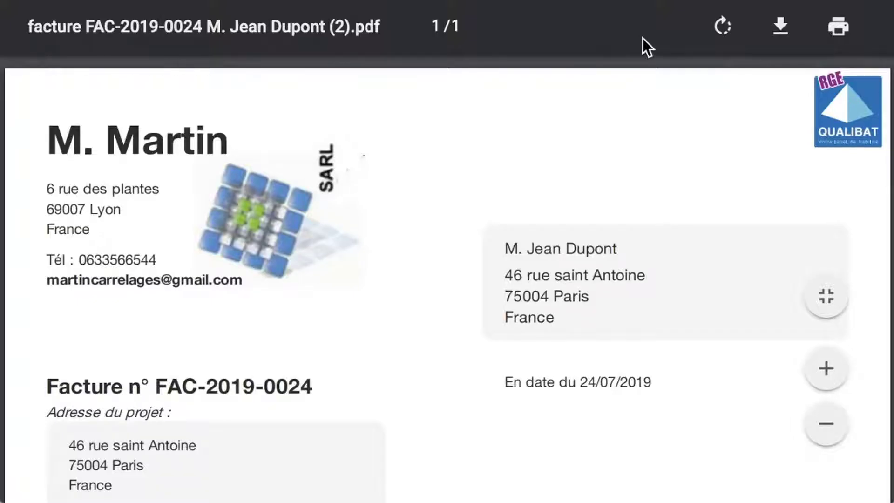
# - Scroll through the FAC-2019-0024 PDF showing 2 434,80 € HT, due 23/08/2019
pyautogui.scroll(-10, 642, 38)
pyautogui.scroll(8, 642, 38)
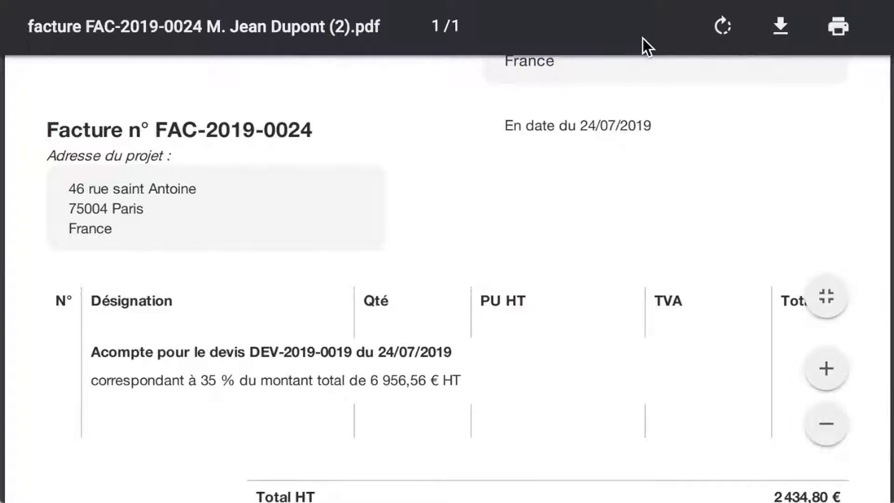
pyautogui.scroll(5, 642, 39)
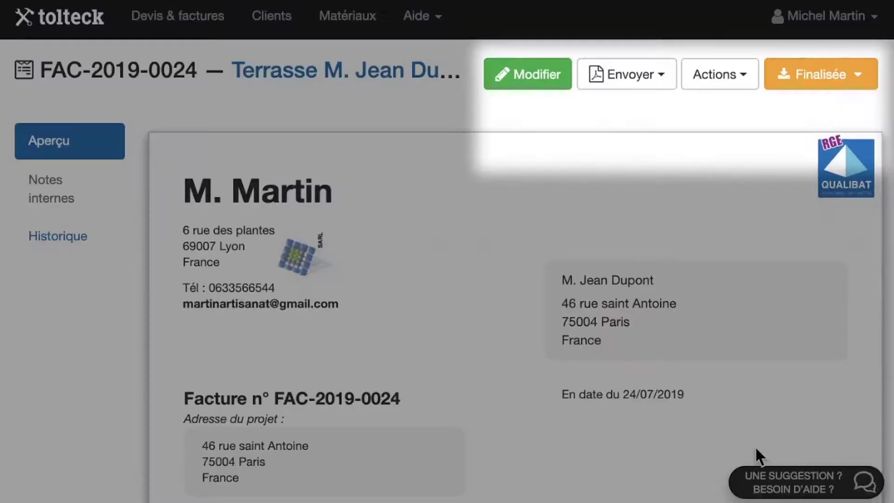
# - Go back from the deposit invoice to quote DEV-2019-0019 and confirm creating its final invoice
pyautogui.click(729, 77)
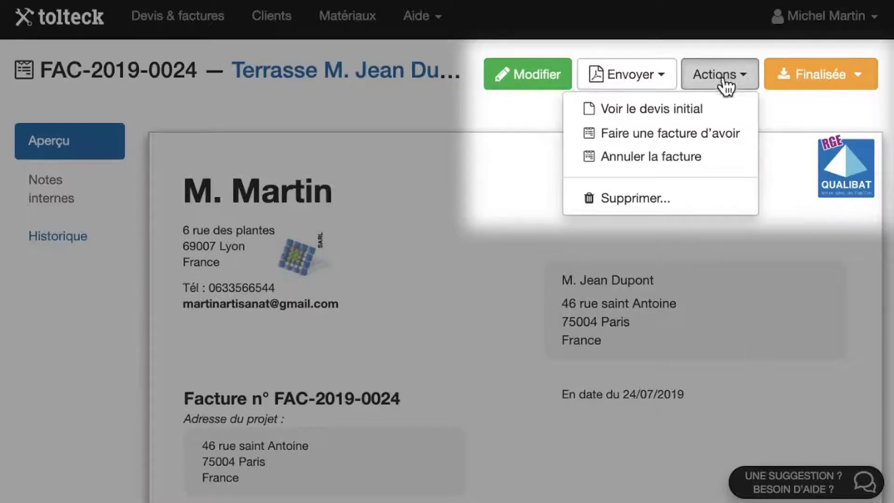
pyautogui.click(717, 112)
pyautogui.click(729, 85)
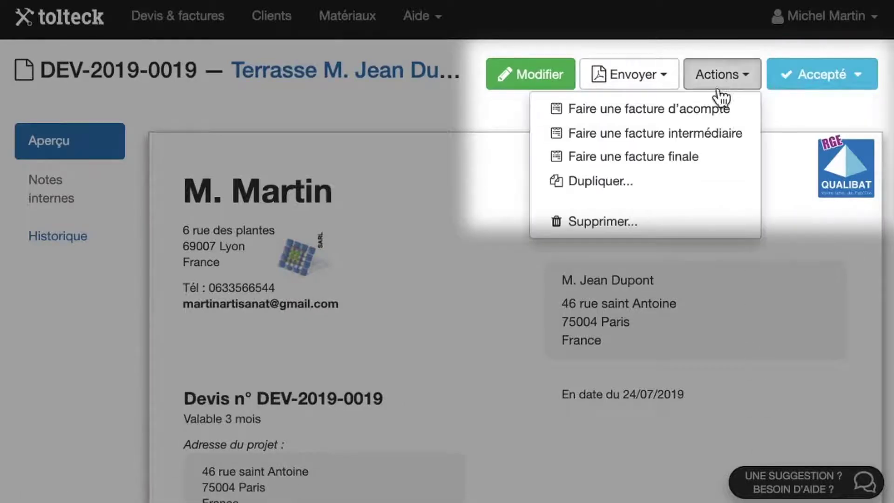
pyautogui.click(682, 157)
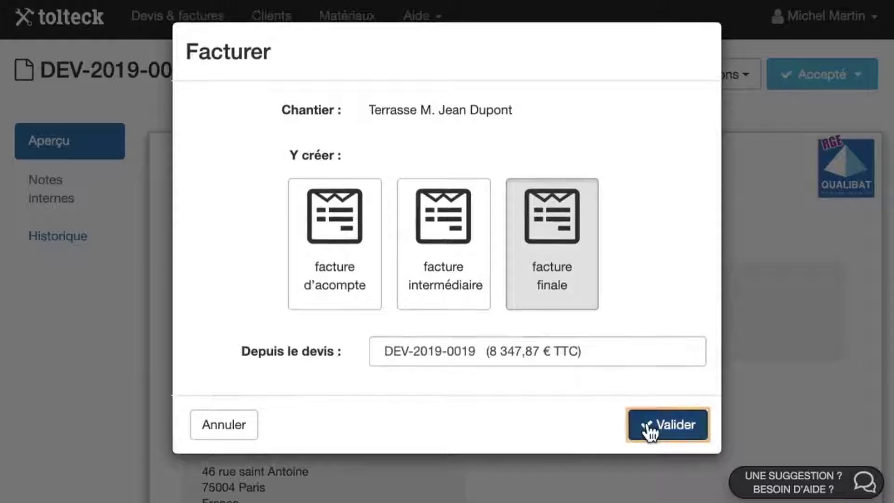
pyautogui.click(645, 425)
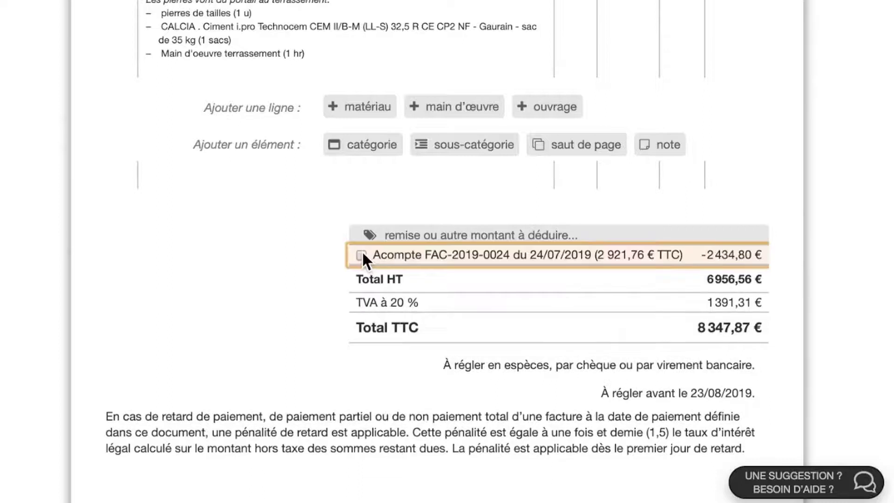
# - Deduct deposit FAC-2019-0024 (−2 434,80 €) so the total is 5 426,11 € TTC, and save
pyautogui.click(361, 255)
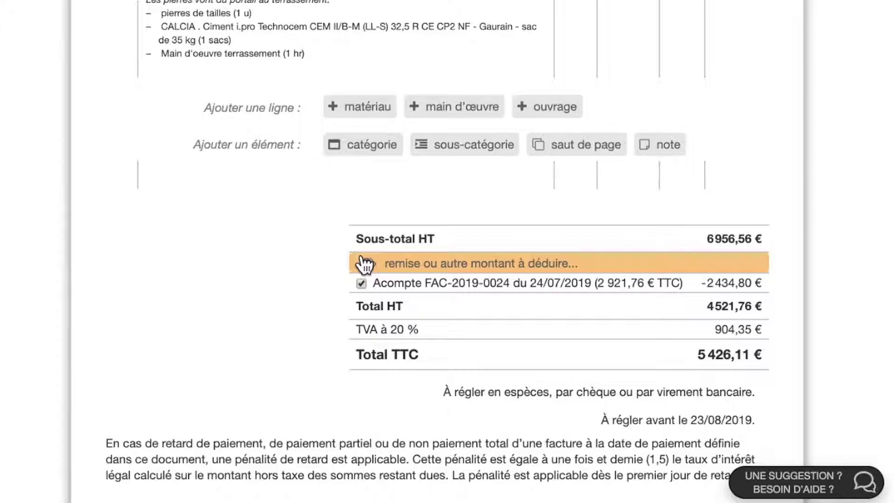
pyautogui.scroll(20, 366, 265)
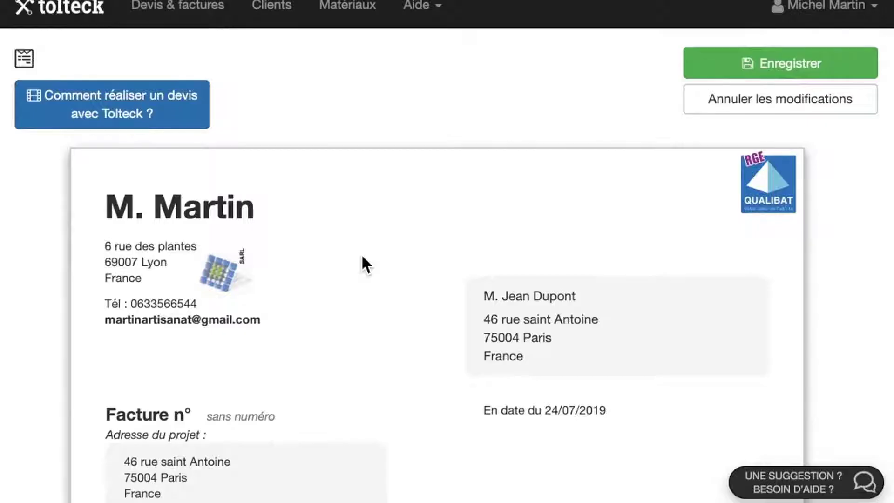
pyautogui.click(713, 99)
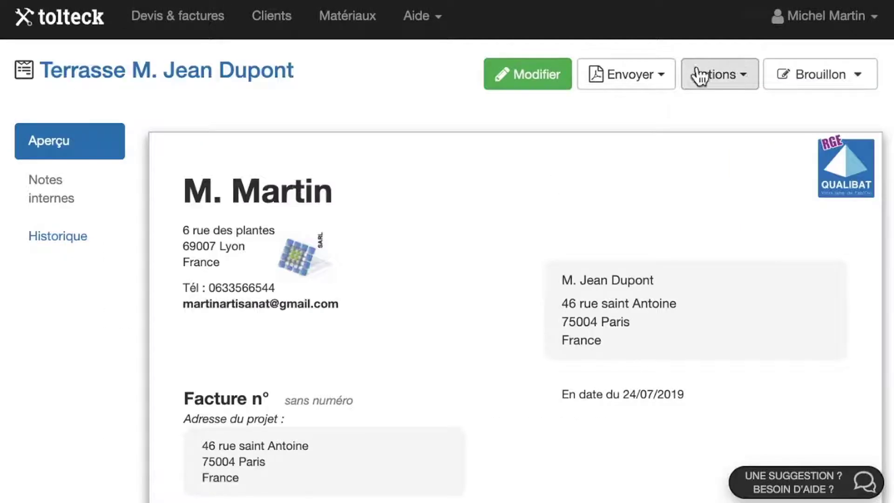
pyautogui.click(640, 86)
# - Number the final invoice FAC-2019-0025, email it to the client, and set its status to Payée
pyautogui.click(634, 108)
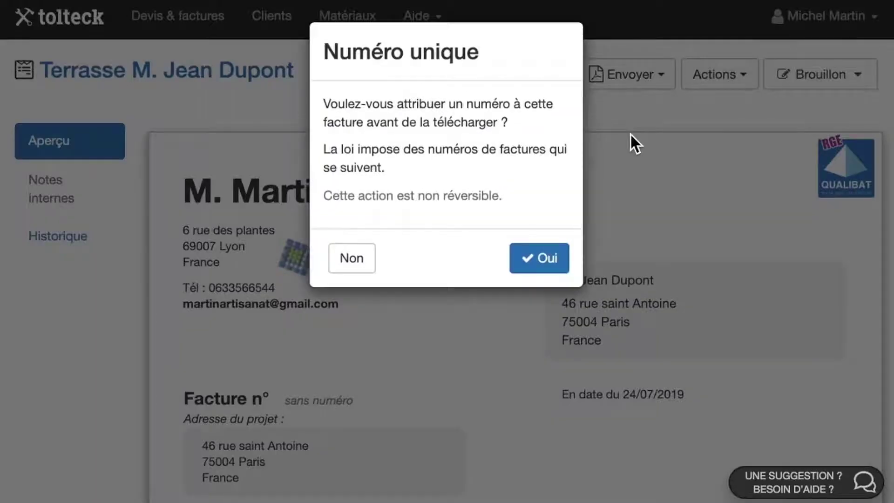
pyautogui.click(544, 259)
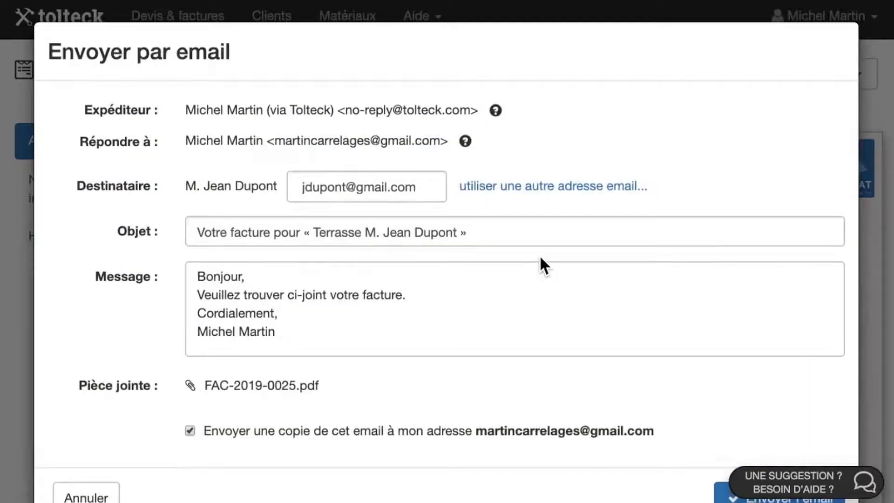
pyautogui.scroll(-2, 584, 319)
pyautogui.click(752, 447)
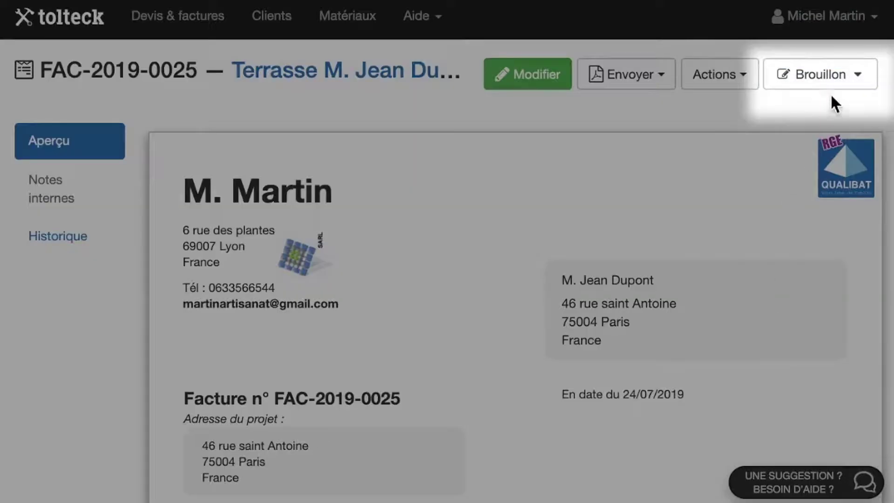
pyautogui.click(831, 79)
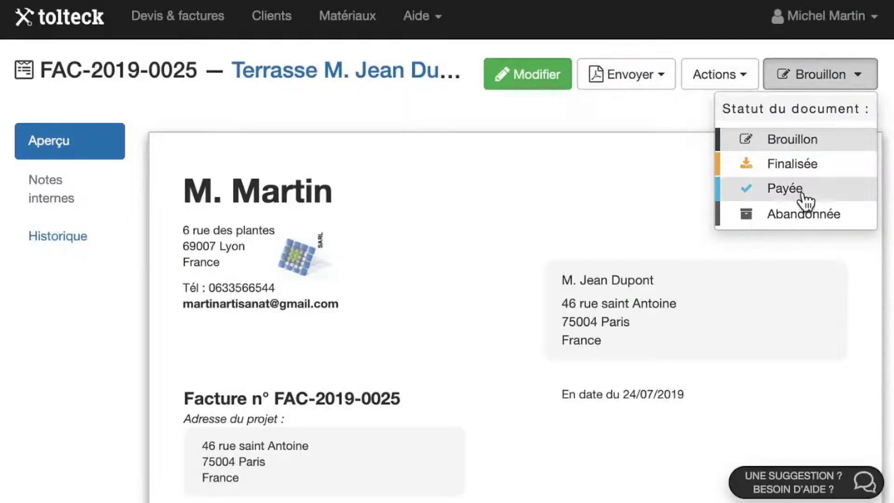
pyautogui.click(792, 189)
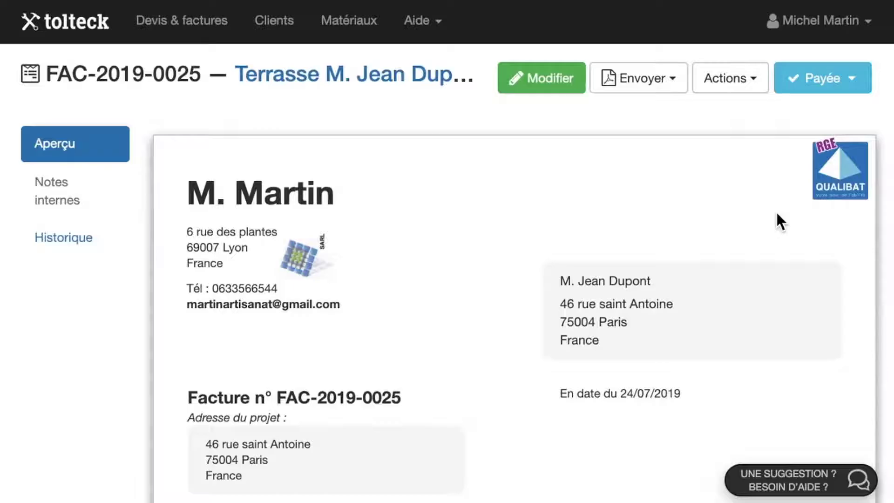
# - Show the quotes and invoices list filtered to quotes needing a follow-up
pyautogui.click(200, 21)
pyautogui.scroll(-20, 300, 377)
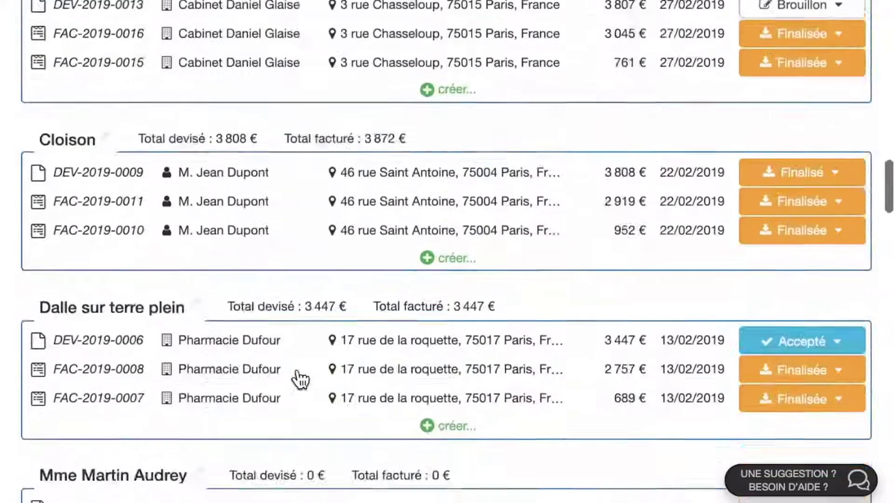
pyautogui.scroll(20, 300, 378)
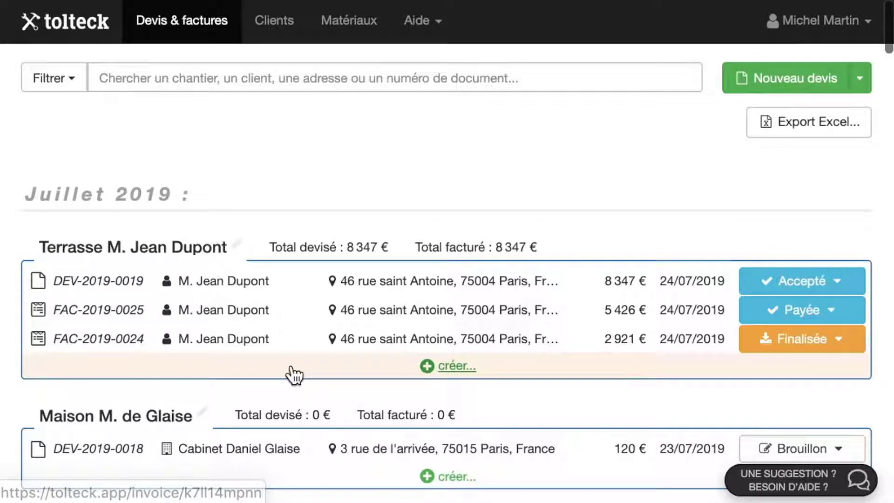
pyautogui.click(53, 80)
pyautogui.click(410, 175)
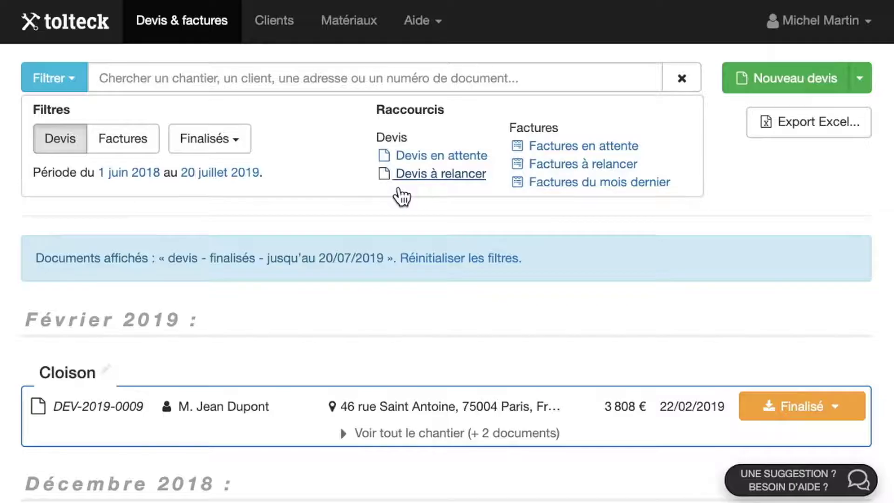
pyautogui.scroll(-5, 407, 392)
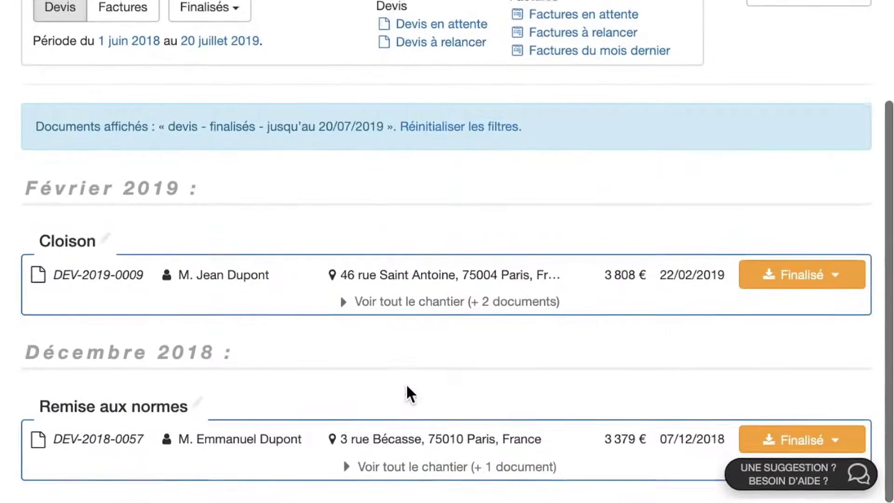
pyautogui.scroll(5, 407, 393)
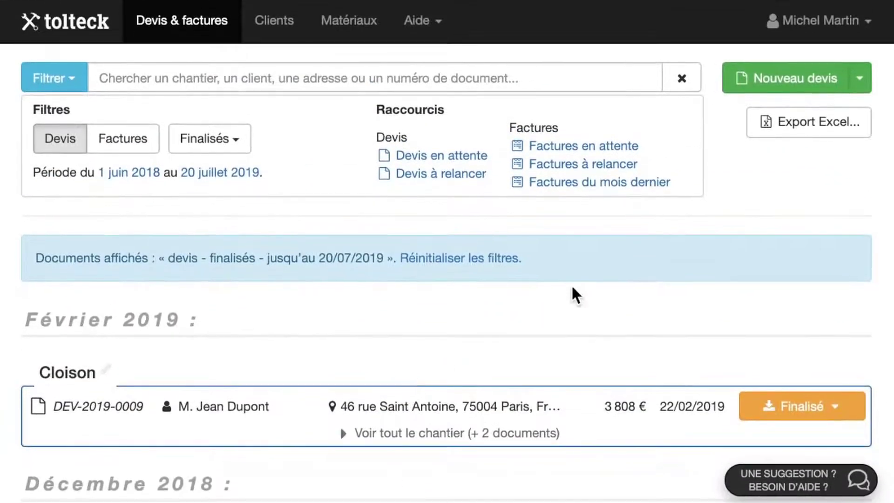
# - Export finalised quotes dated 01/06/2018 to 20/07/2019 to an Excel spreadsheet
pyautogui.click(784, 123)
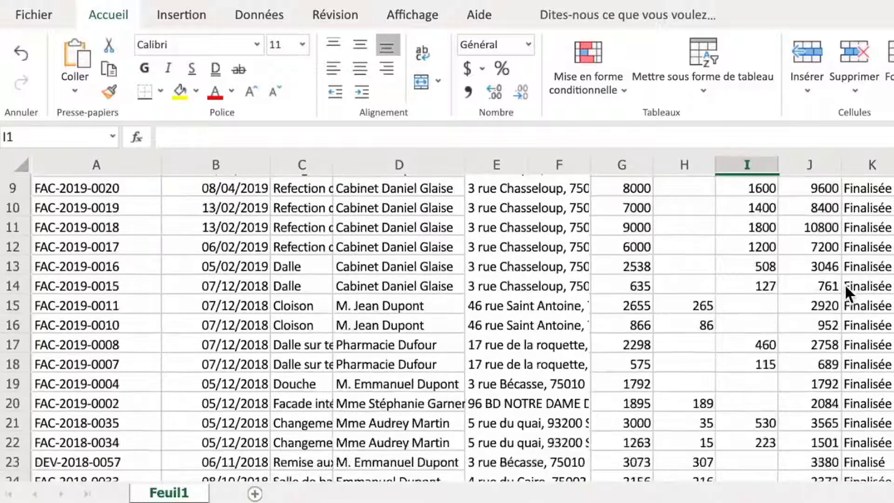
pyautogui.scroll(-5, 845, 285)
pyautogui.scroll(7, 844, 284)
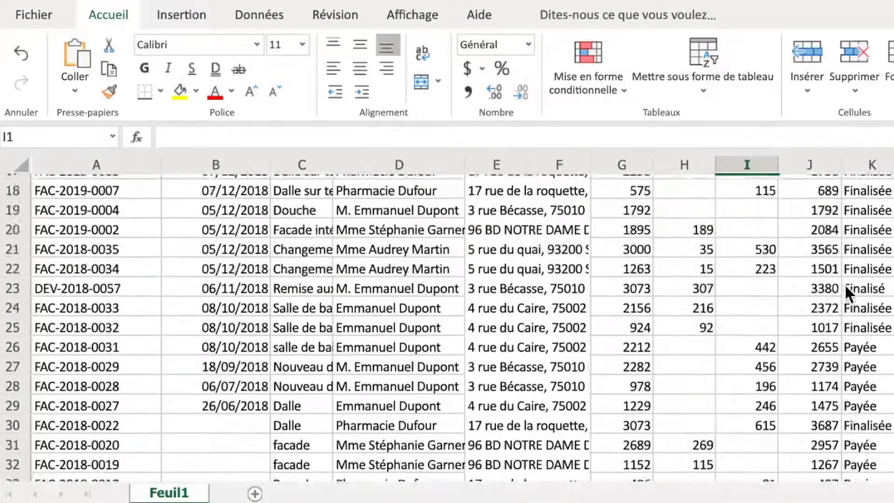
pyautogui.scroll(1, 845, 289)
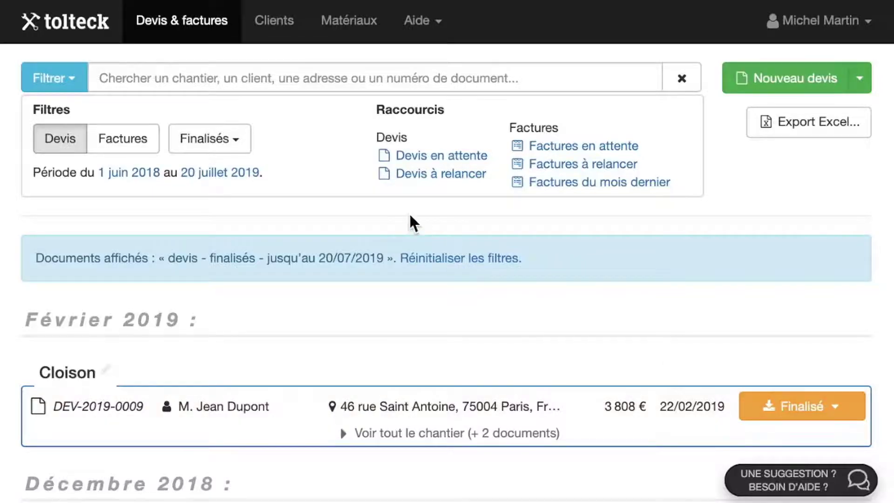
# - Replace the existing client's street address and change the postcode's last digit, then save
pyautogui.click(274, 21)
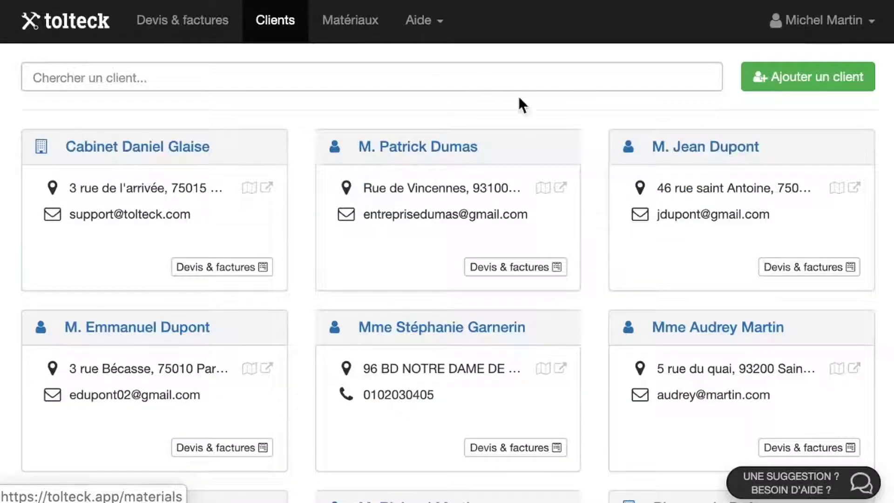
pyautogui.click(700, 144)
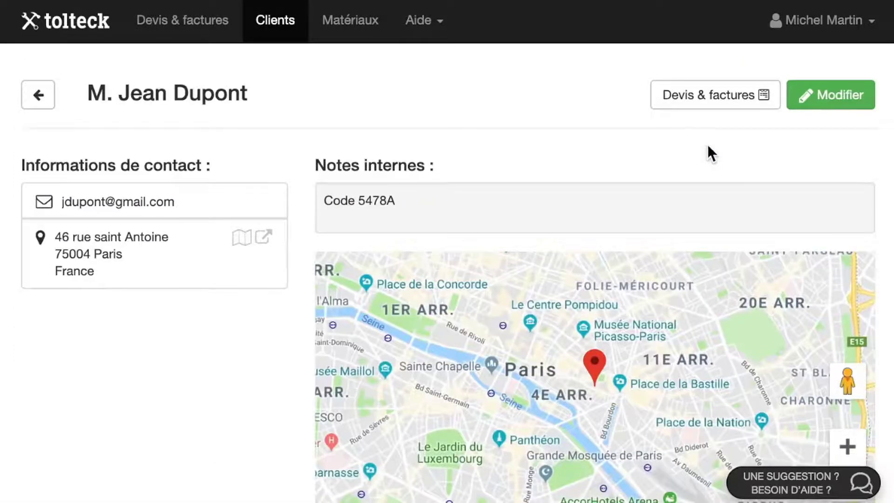
pyautogui.click(827, 98)
pyautogui.scroll(-4, 565, 214)
pyautogui.click(565, 214)
pyautogui.press('BackSpace')
pyautogui.press('BackSpace')
pyautogui.press('BackSpace')
pyautogui.press('BackSpace')
pyautogui.press('BackSpace')
pyautogui.press('BackSpace')
pyautogui.press('BackSpace')
pyautogui.press('BackSpace')
pyautogui.press('BackSpace')
pyautogui.press('BackSpace')
pyautogui.press('BackSpace')
pyautogui.press('BackSpace')
pyautogui.press('BackSpace')
pyautogui.press('BackSpace')
pyautogui.press('BackSpace')
pyautogui.press('BackSpace')
pyautogui.press('BackSpace')
pyautogui.press('BackSpace')
pyautogui.press('BackSpace')
pyautogui.press('BackSpace')
pyautogui.click(291, 275)
pyautogui.press('BackSpace')
pyautogui.write('1')
pyautogui.scroll(-2, 678, 456)
pyautogui.click(678, 463)
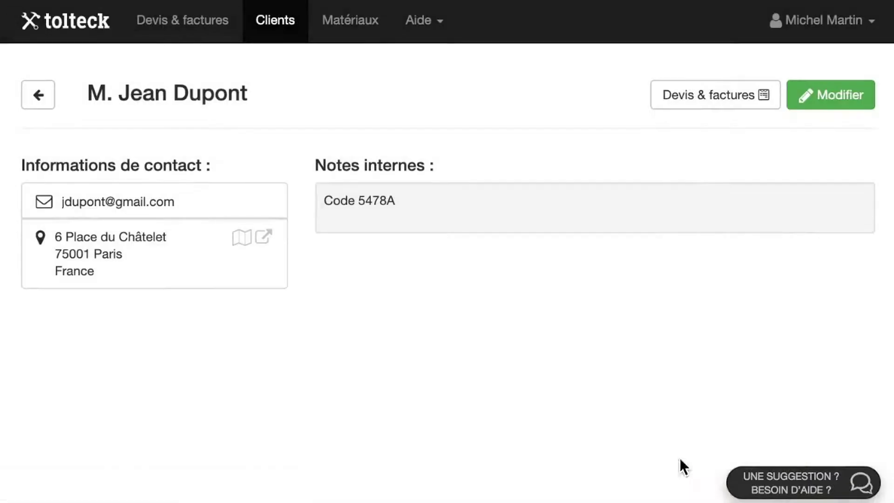
# - Add and save a new client so it appears in the client list
pyautogui.click(38, 95)
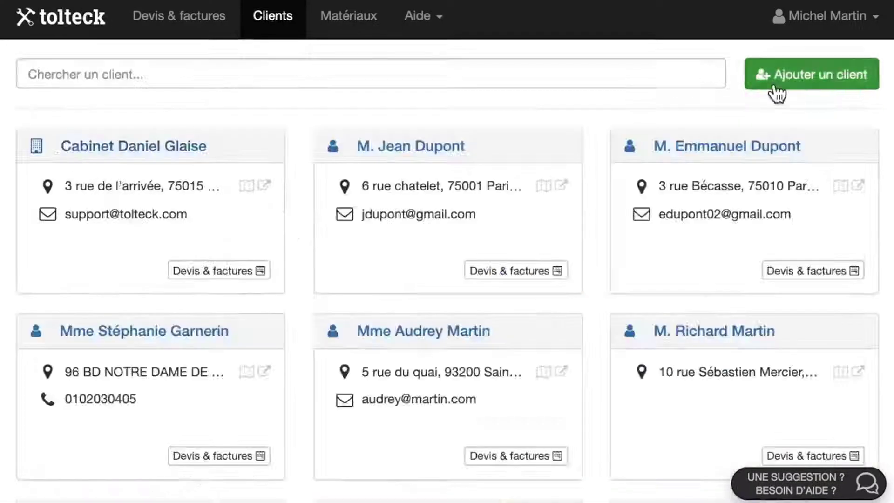
pyautogui.click(776, 92)
pyautogui.write('ri')
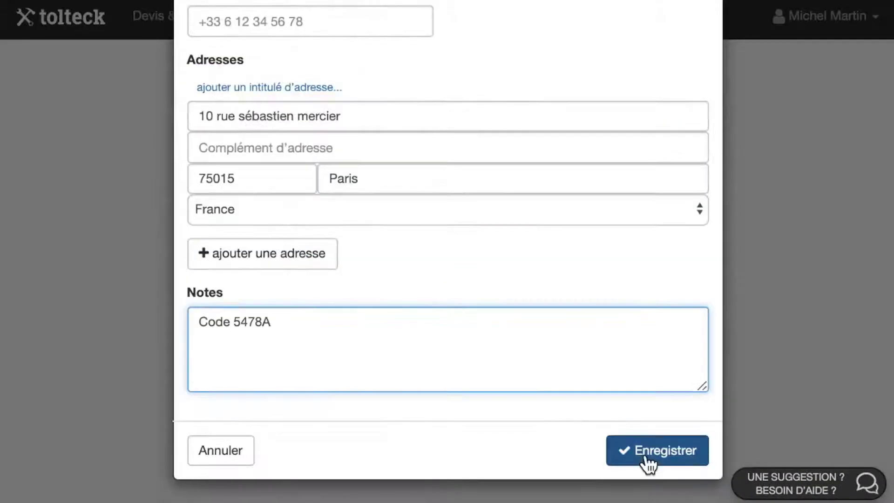
pyautogui.click(647, 461)
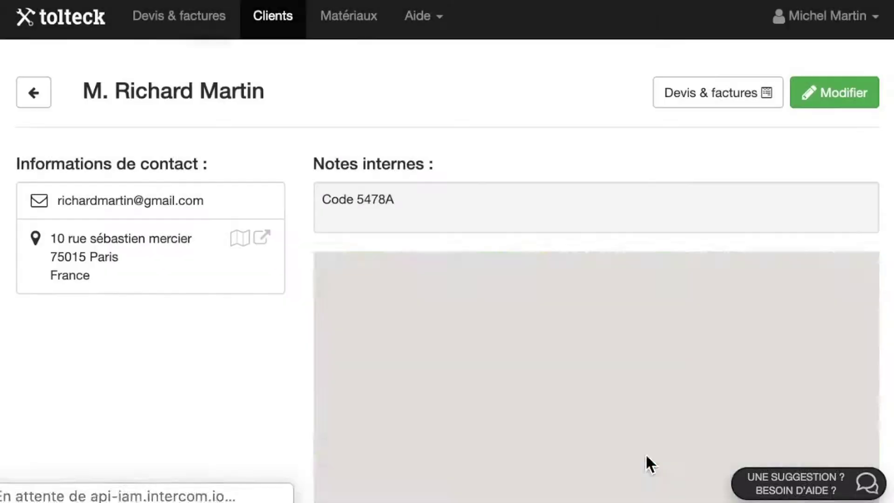
pyautogui.click(39, 100)
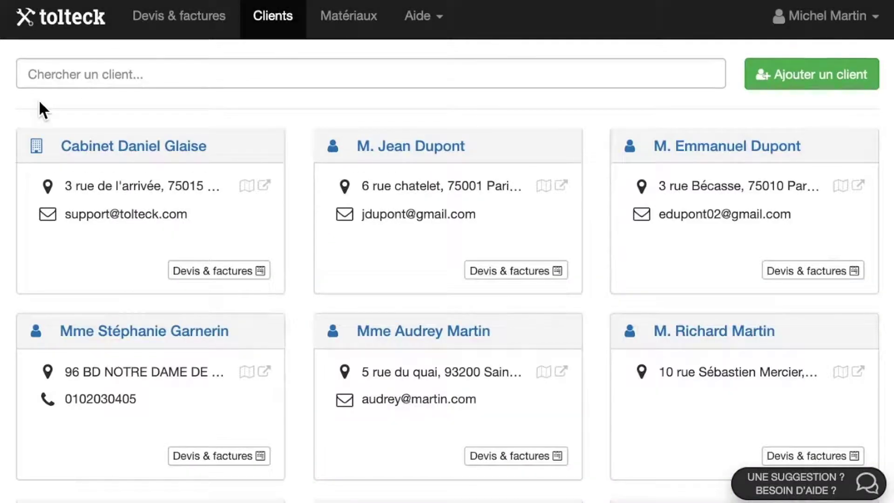
pyautogui.click(332, 21)
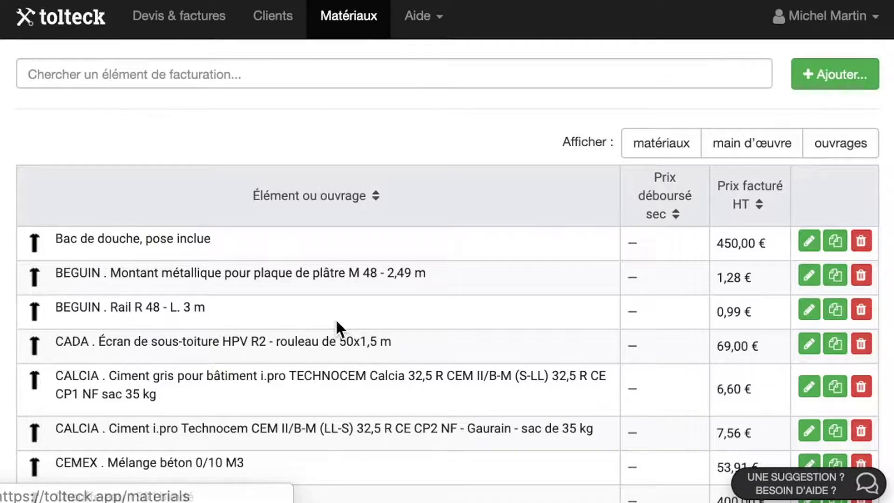
# - Change the Prix facturé HT of 'Bac de douche, pose inclue' from 450 to 500 and save
pyautogui.scroll(-4, 339, 326)
pyautogui.scroll(-5, 337, 322)
pyautogui.scroll(6, 337, 323)
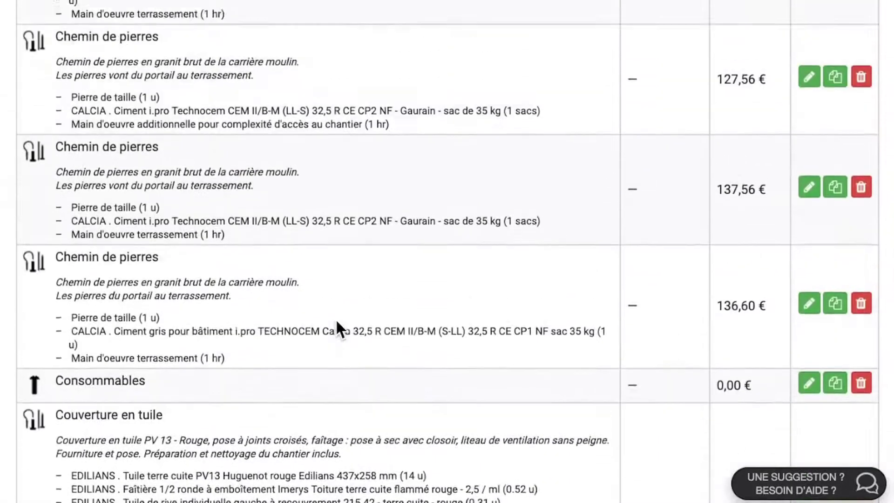
pyautogui.scroll(4, 335, 319)
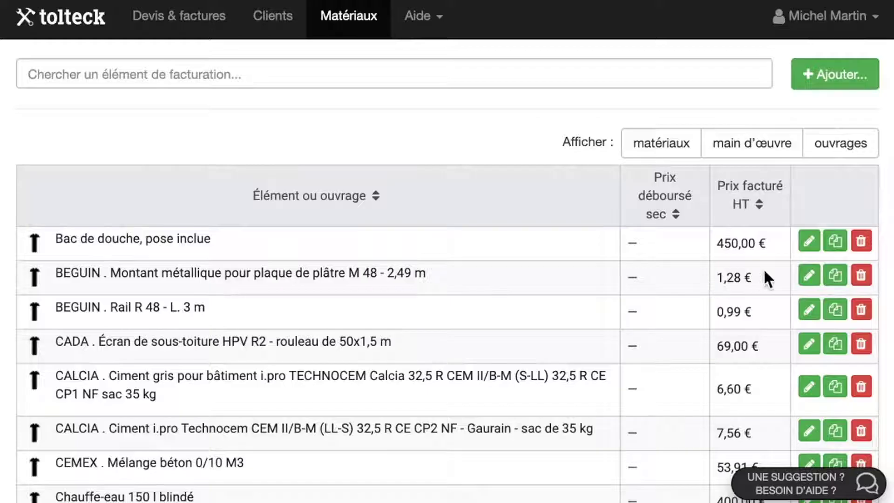
pyautogui.click(806, 245)
pyautogui.moveTo(289, 246); pyautogui.dragTo(266, 246)
pyautogui.write('500 €')
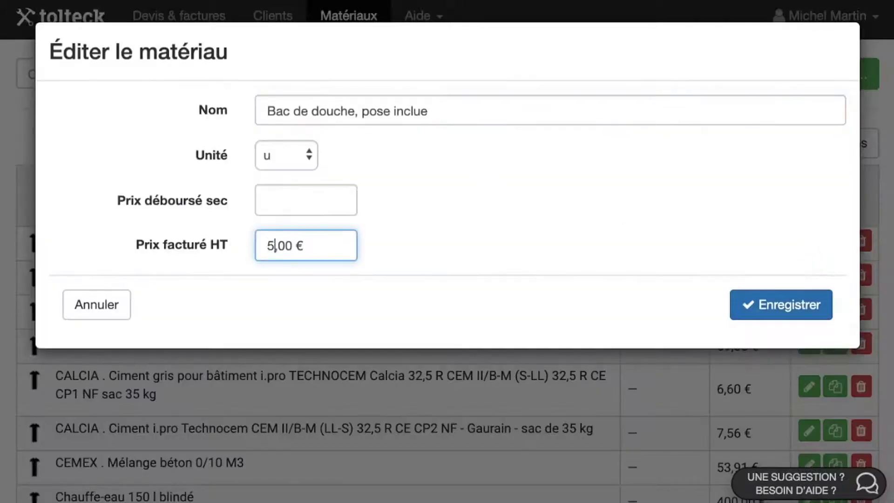
pyautogui.click(772, 308)
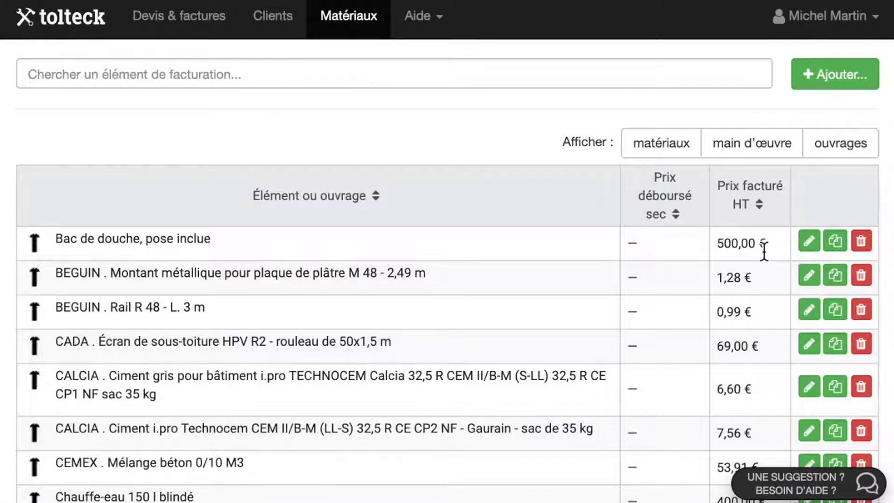
# - Review the company's Devis & factures defaults: 3-month quote validity and 30-day invoice payment terms
pyautogui.click(822, 17)
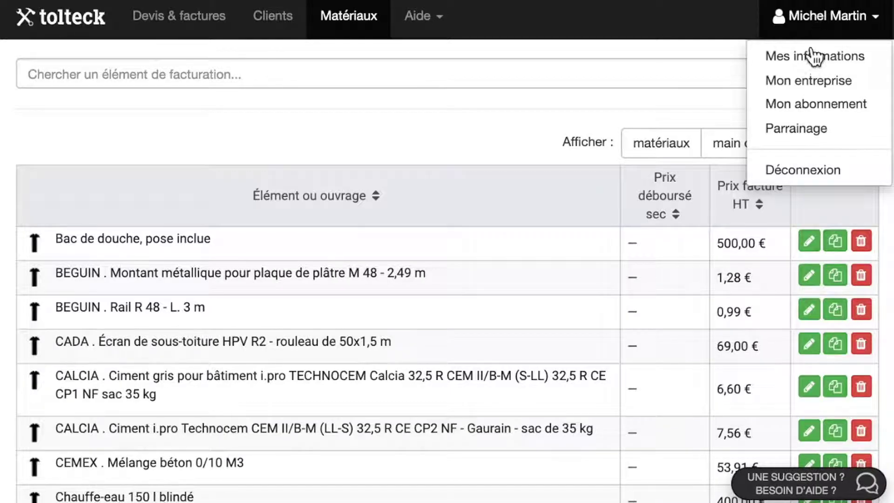
pyautogui.click(809, 82)
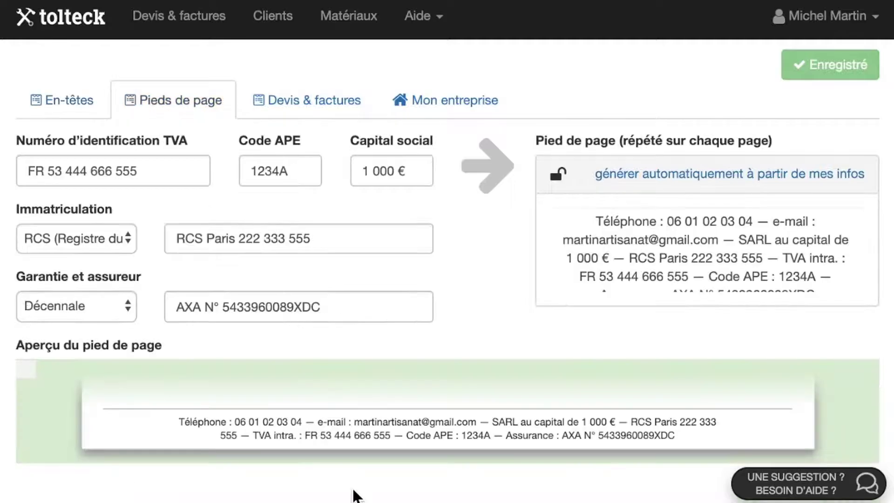
pyautogui.click(310, 103)
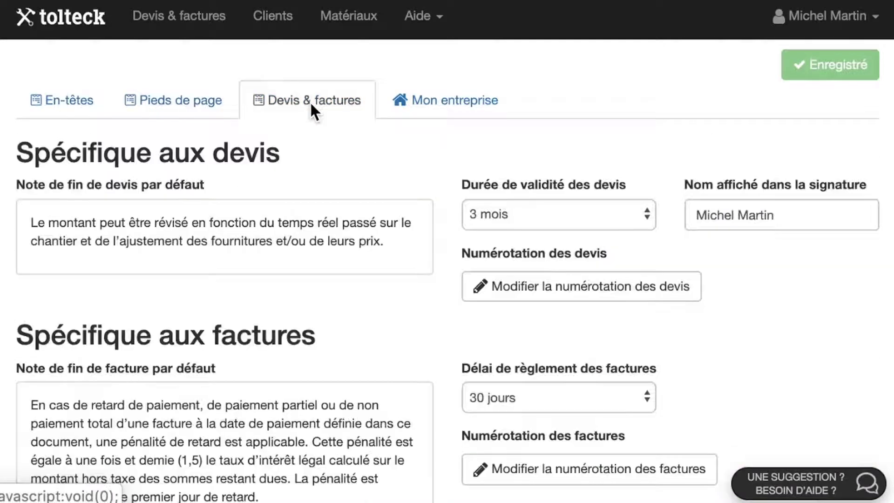
pyautogui.scroll(-5, 370, 344)
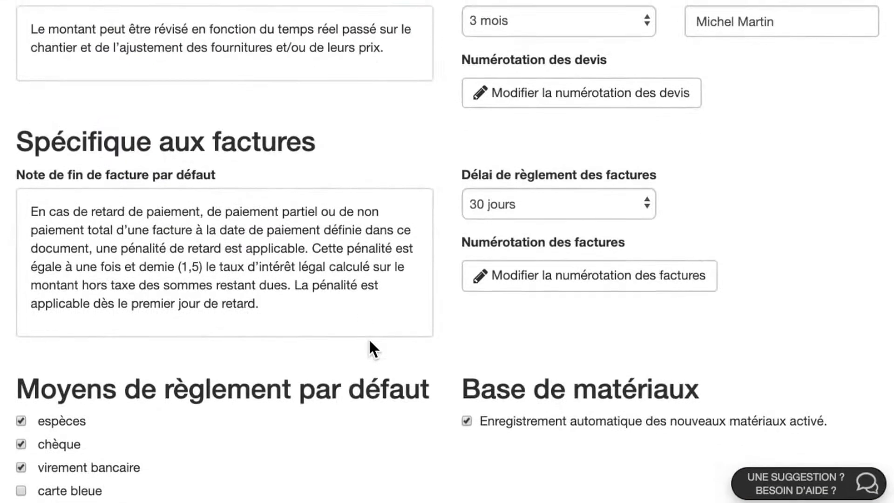
pyautogui.scroll(5, 370, 343)
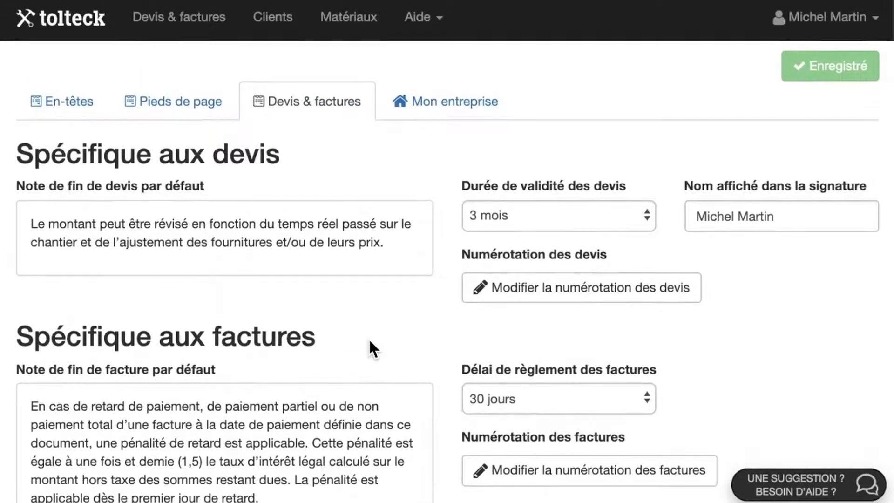
pyautogui.click(813, 23)
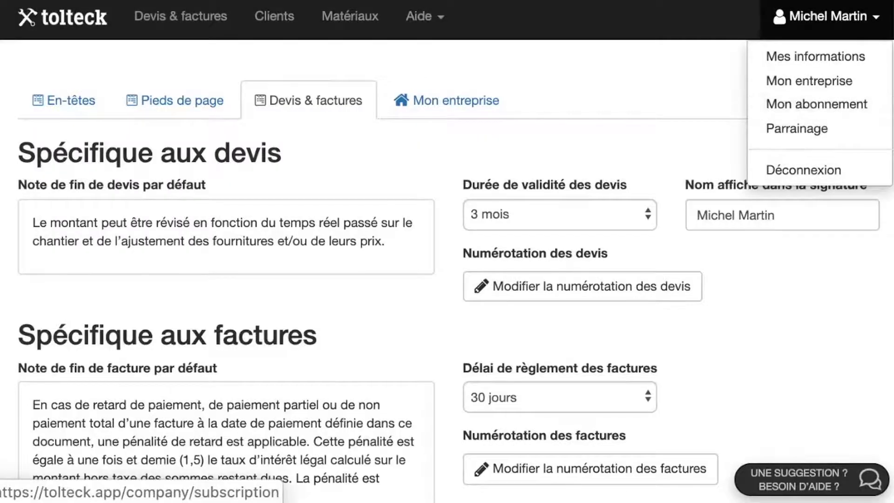
# - View the subscription details, open and close the support chat, then show the Aide menu
pyautogui.click(820, 106)
pyautogui.click(840, 479)
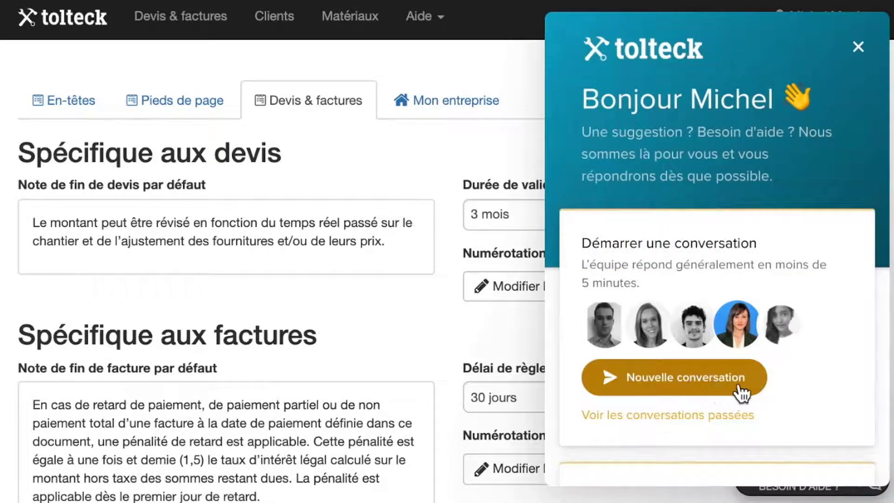
pyautogui.click(858, 46)
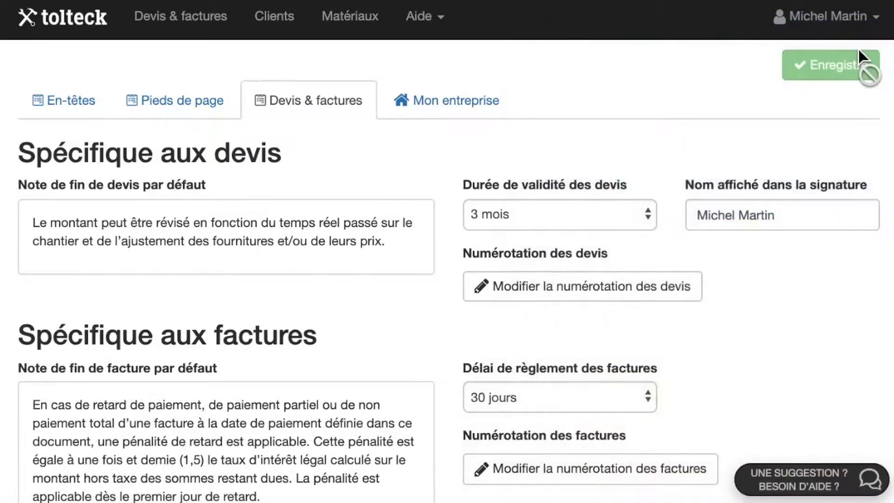
pyautogui.click(431, 19)
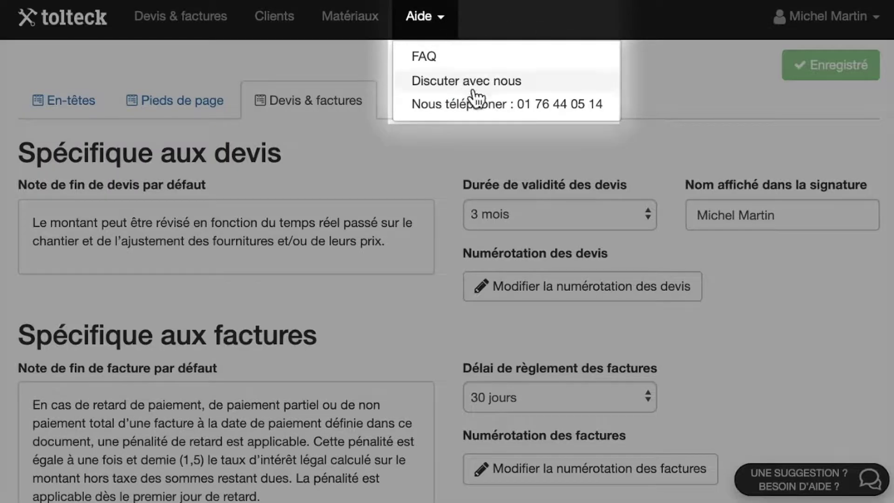